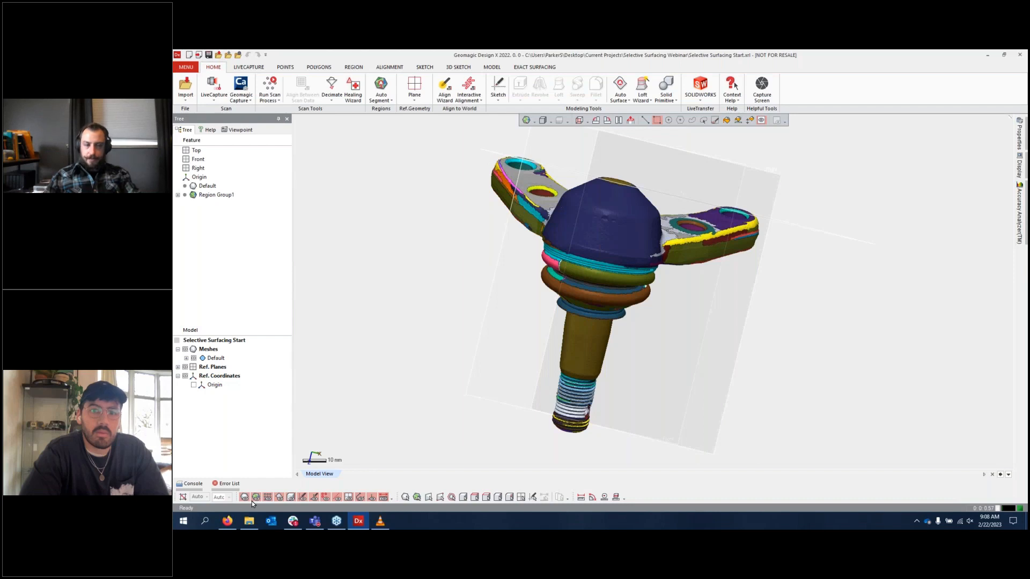
Step: Hide the region colours and examine the scanned ball joint mesh from the standard views, including the cross hole in the threaded stud
left_click(254, 498)
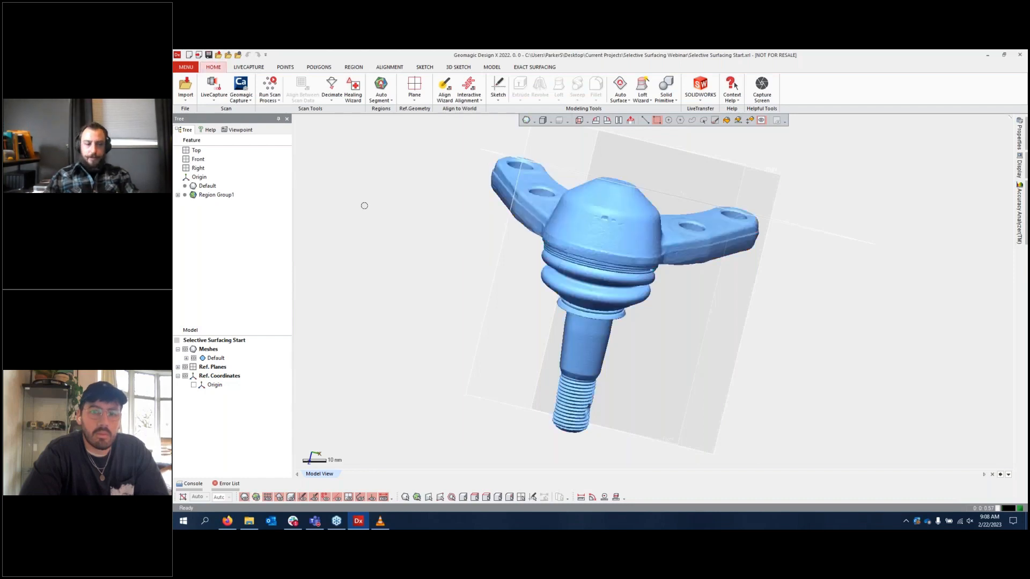
key("alt+1")
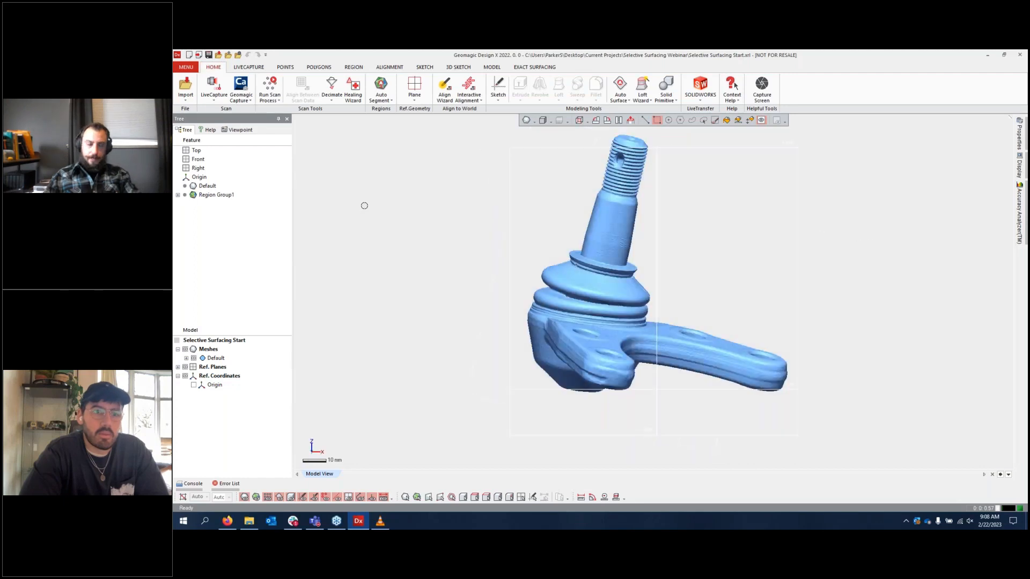
key("alt+3")
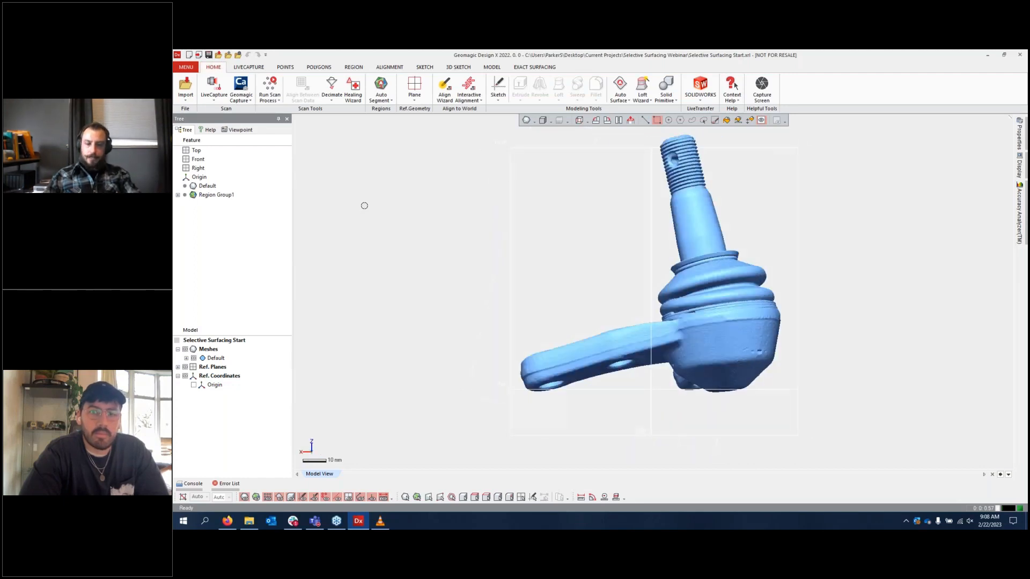
key("alt+3")
key("alt+4")
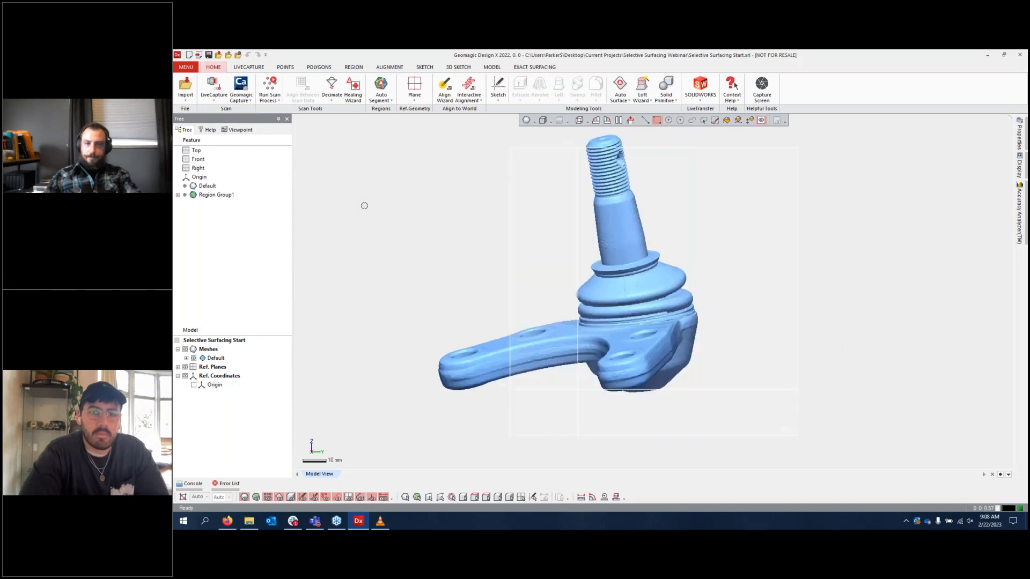
key("alt+5")
right_click_drag(616, 290, 588, 252)
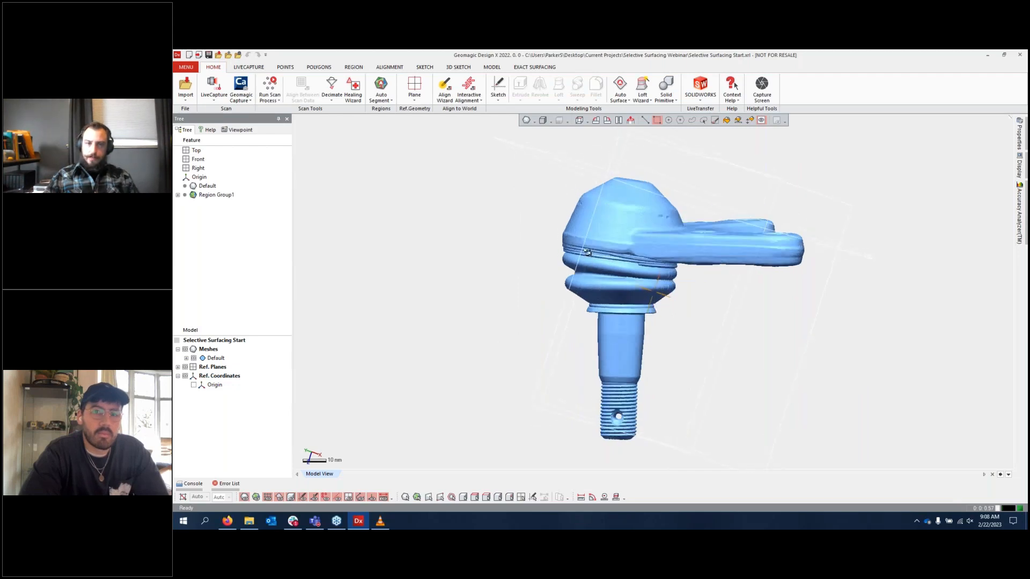
scroll(612, 453, "up", 3)
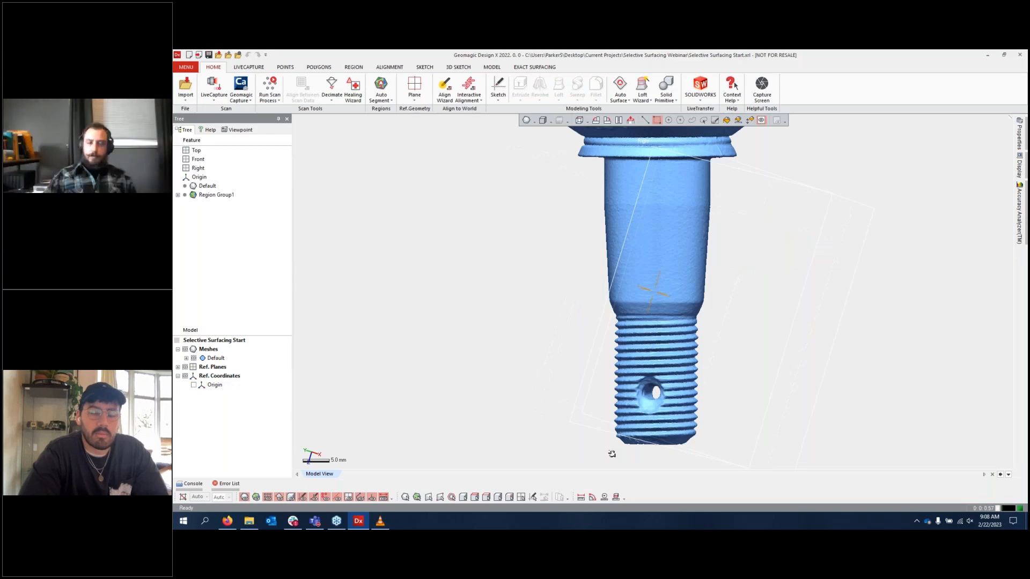
scroll(680, 307, "up", 5)
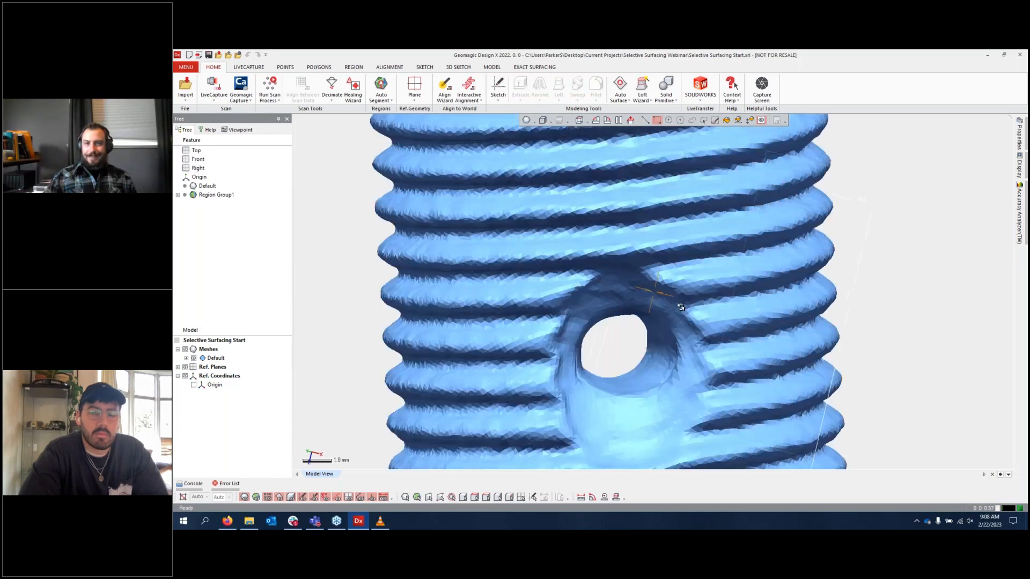
right_click_drag(680, 307, 713, 305)
key("ctrl+f")
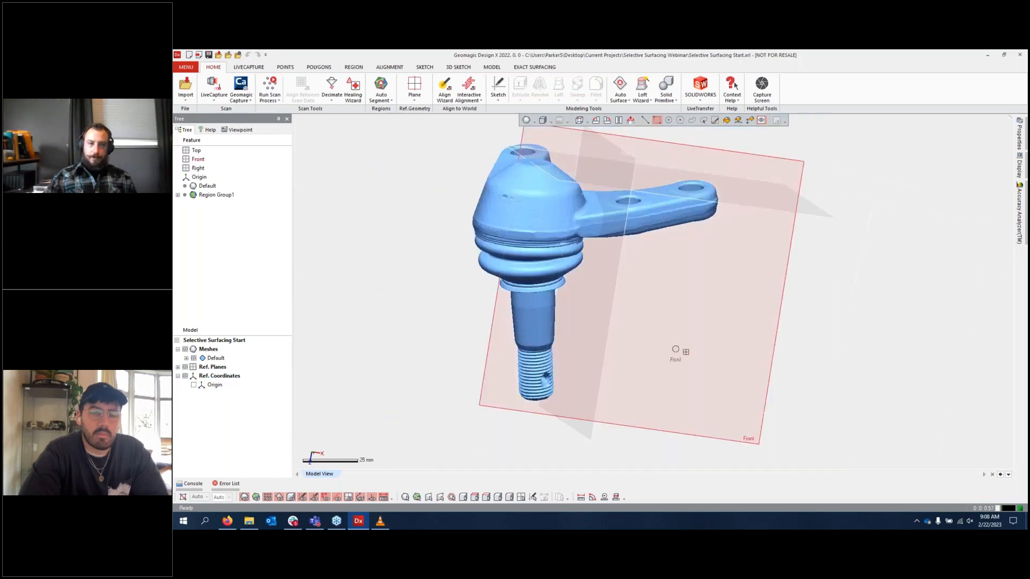
right_click_drag(675, 349, 685, 315)
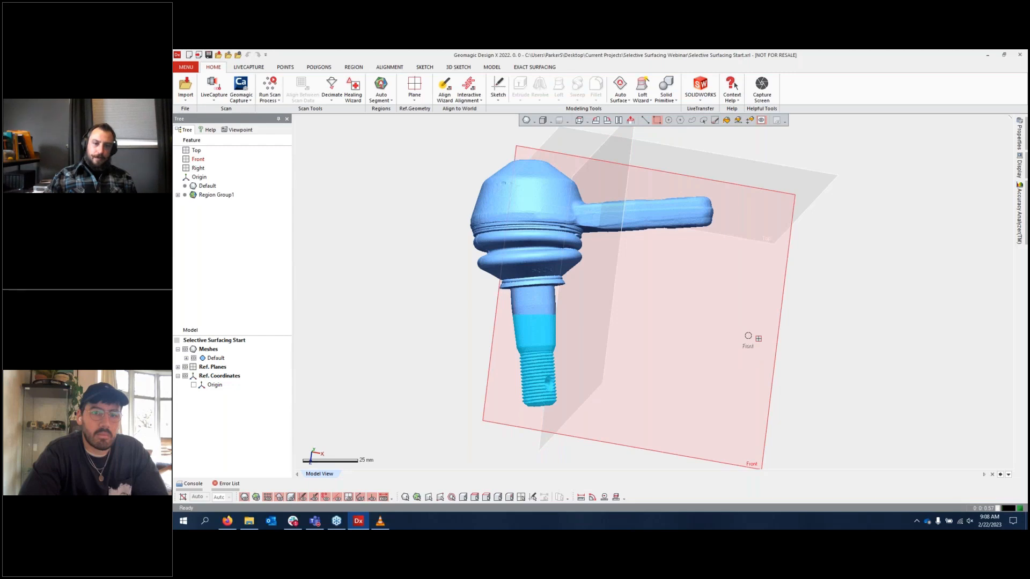
left_click(425, 299)
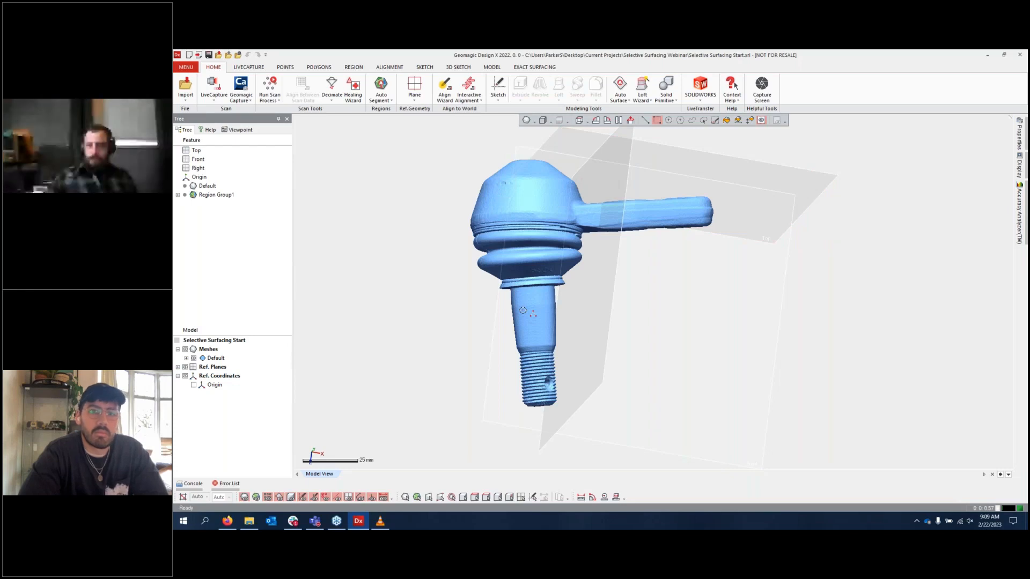
Step: Examine the mesh's tilted stud, mounting arms and four holes relative to the reference planes from several view directions
right_click_drag(522, 310, 598, 286)
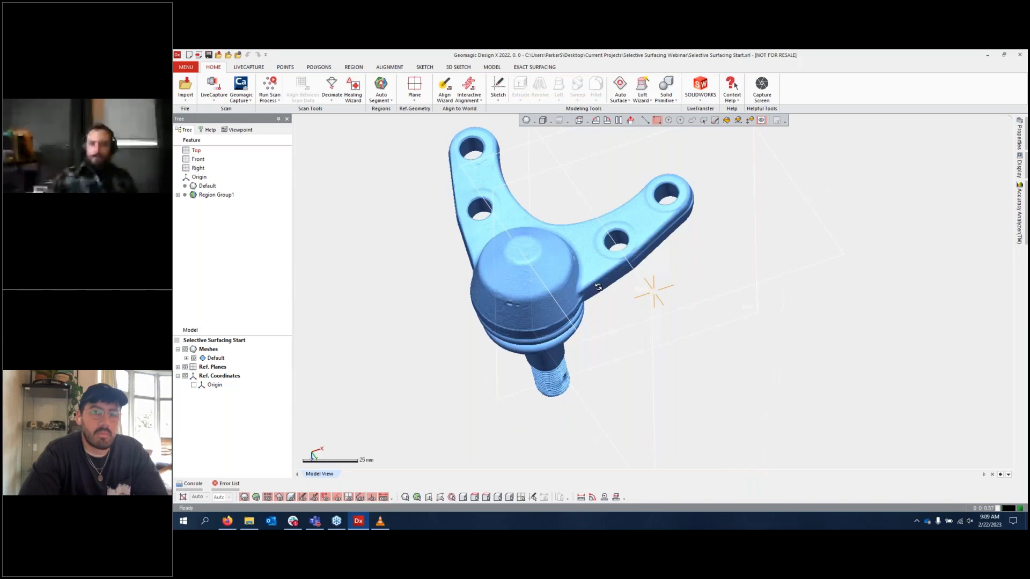
right_click_drag(598, 287, 637, 361)
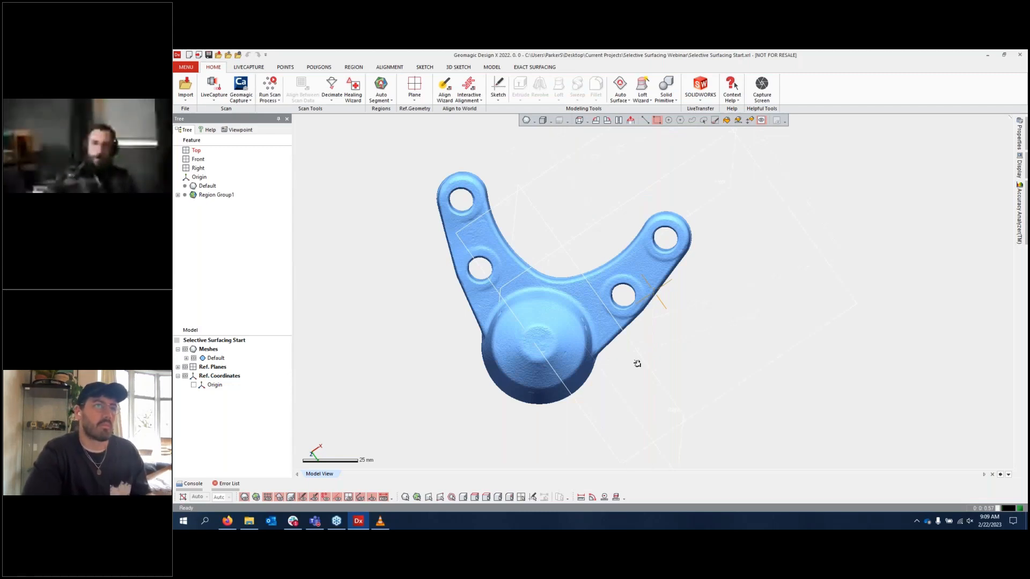
right_click_drag(637, 364, 640, 357)
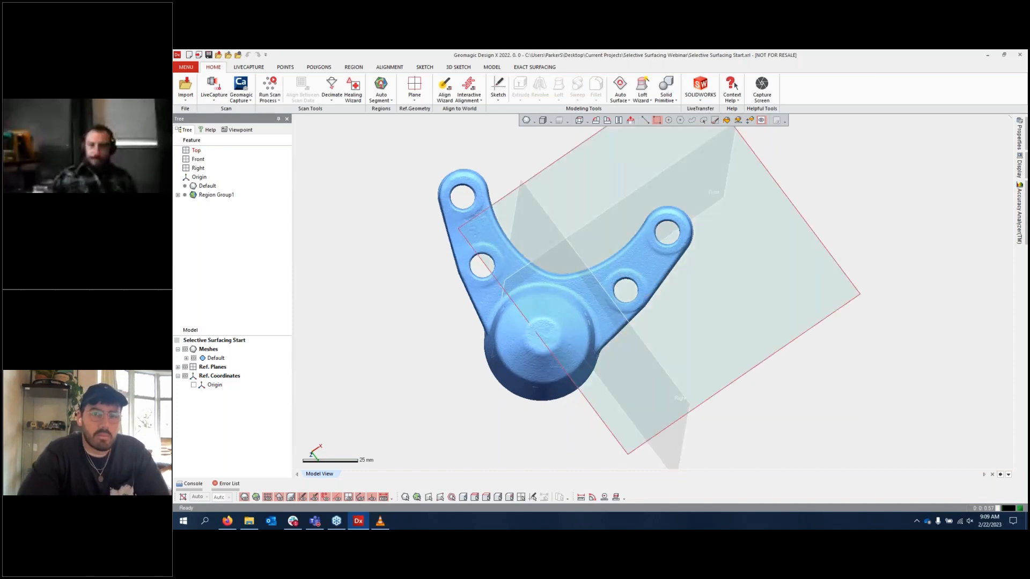
right_click_drag(424, 250, 429, 254)
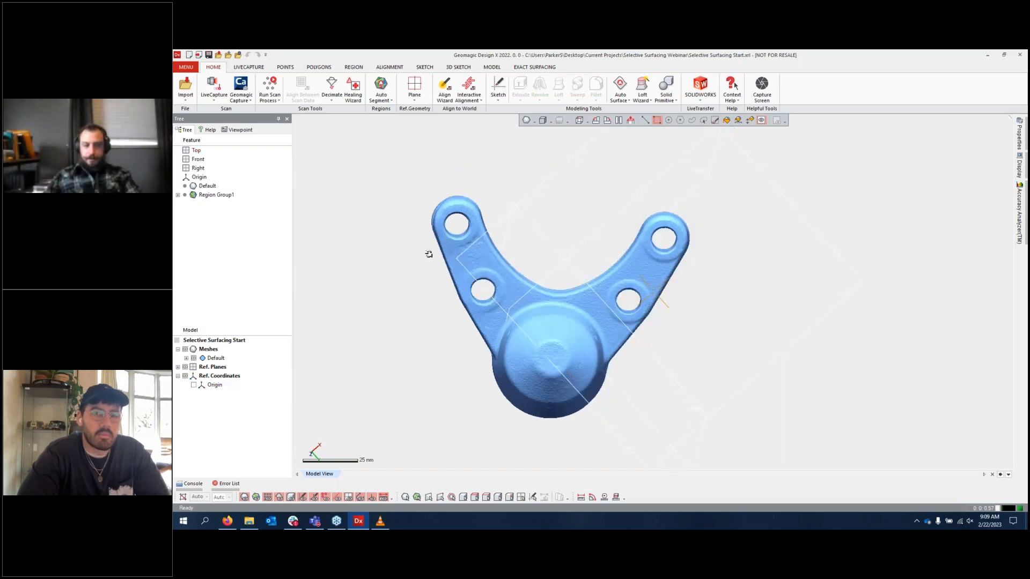
key("alt+1")
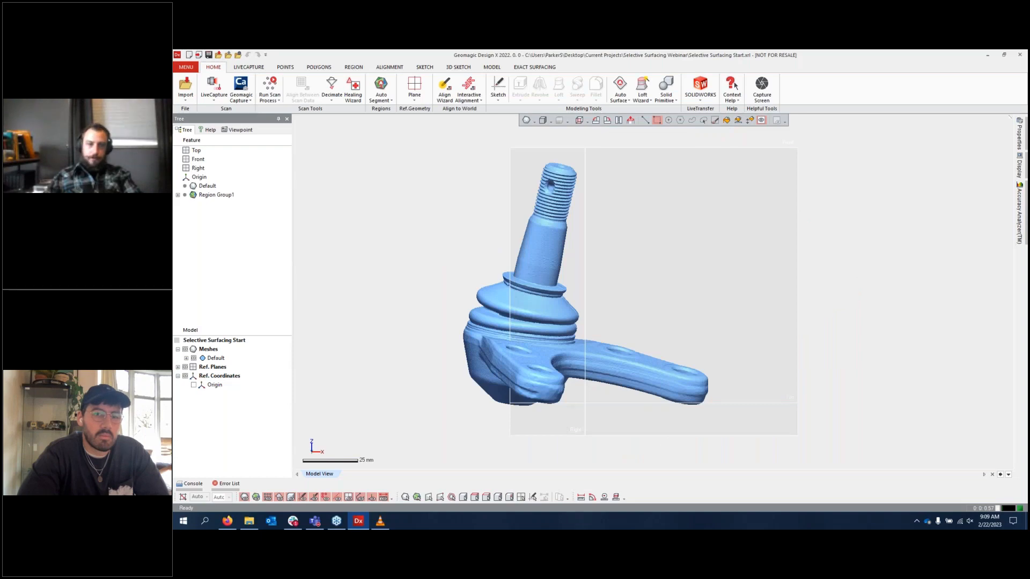
key("alt+2")
key("alt+7")
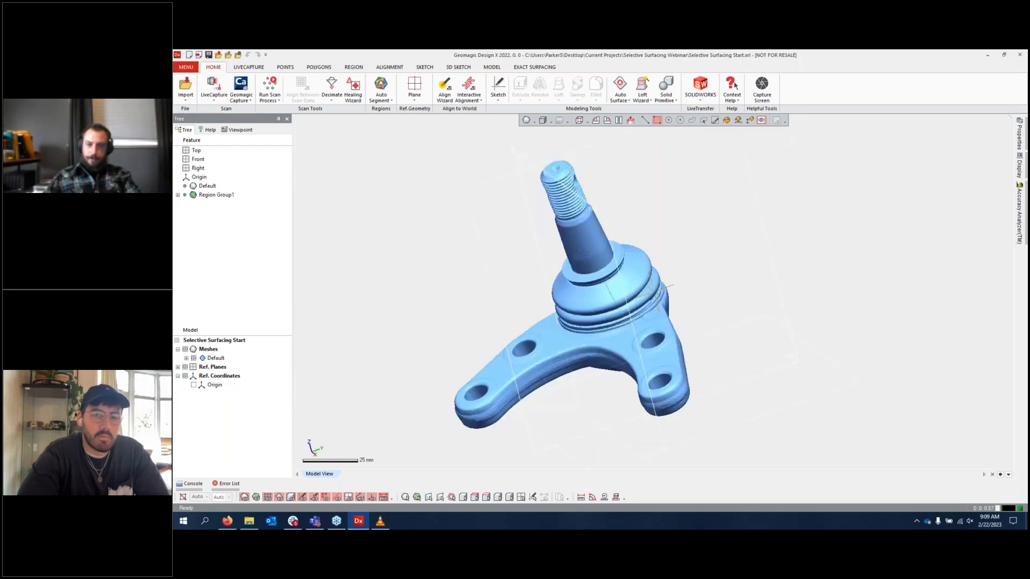
key("alt+5")
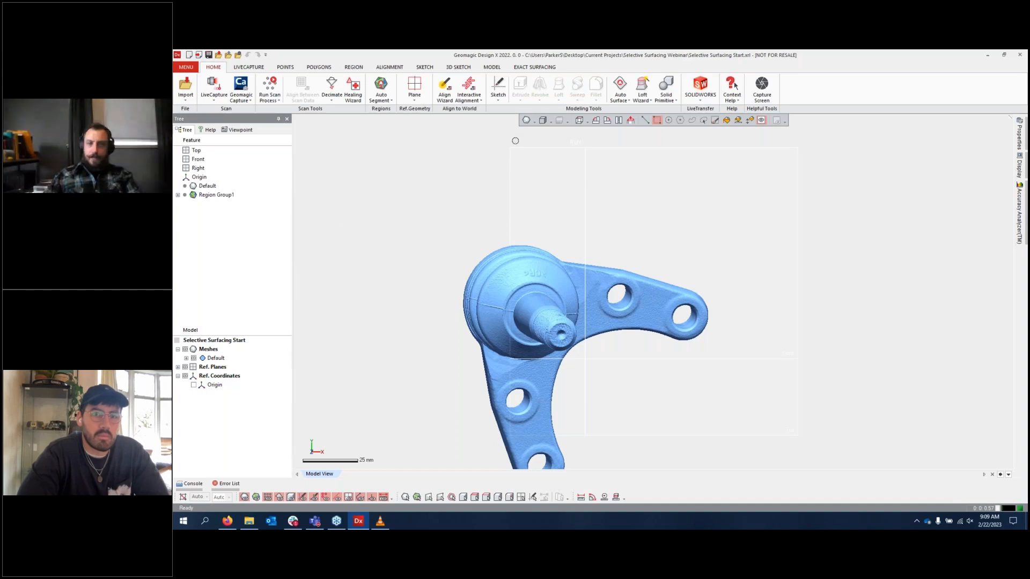
right_click_drag(516, 141, 498, 300)
Step: Align the Default mesh to the world coordinates with the Align Wizard, with the regions shown and the reference planes hidden
left_click(256, 497)
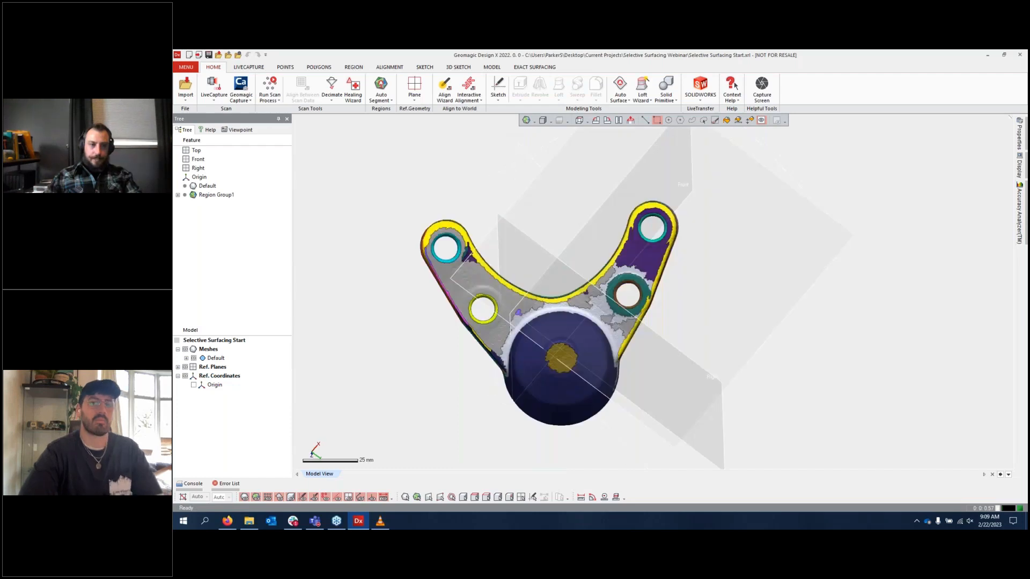
left_click(186, 367)
left_click(443, 99)
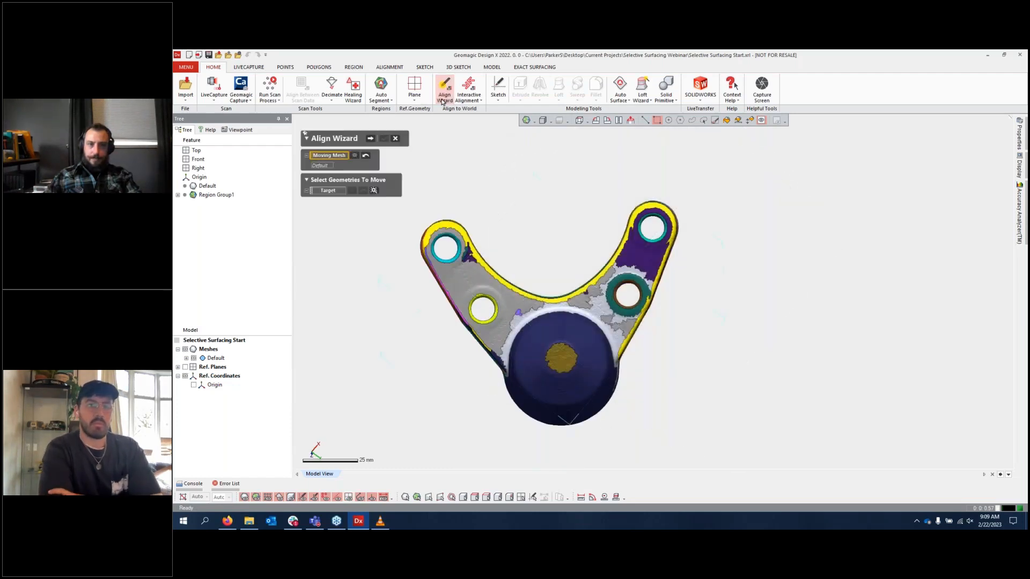
left_click(370, 139)
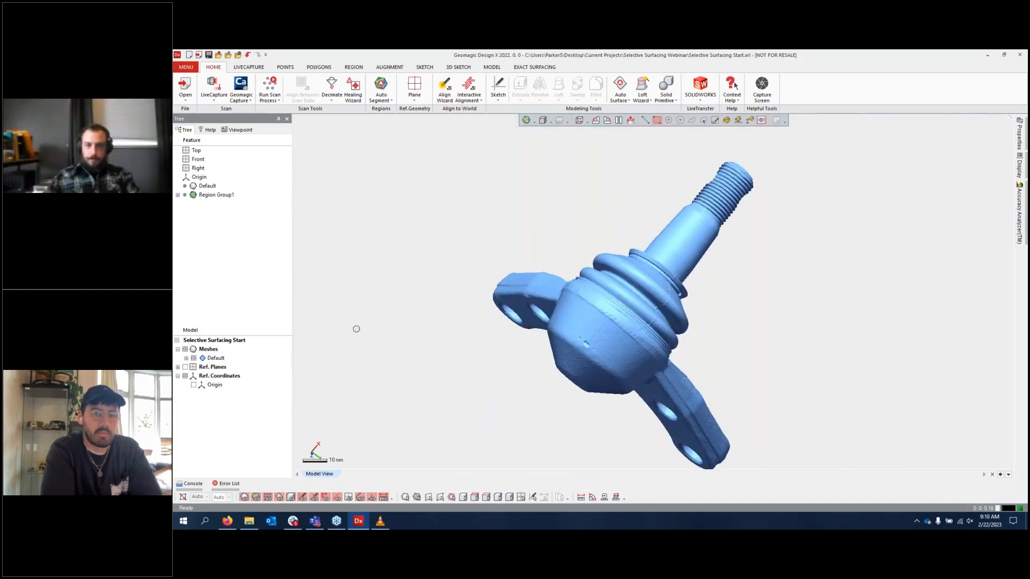
Step: Show the reference planes and coordinate system, and inspect how the aligned mesh sits relative to them from several directions
right_click_drag(356, 329, 356, 328)
key("alt+3")
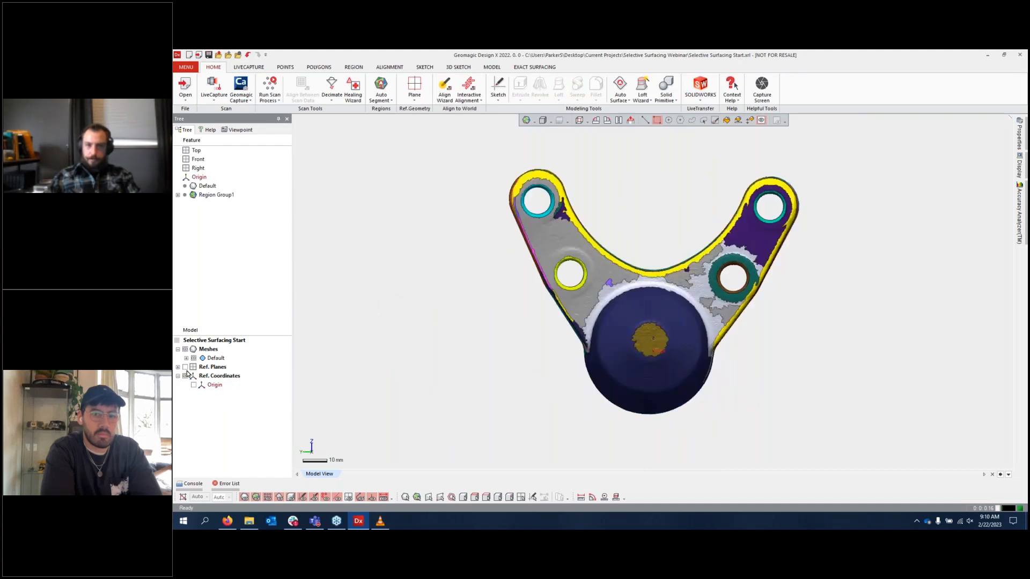
left_click(185, 375)
left_click(185, 367)
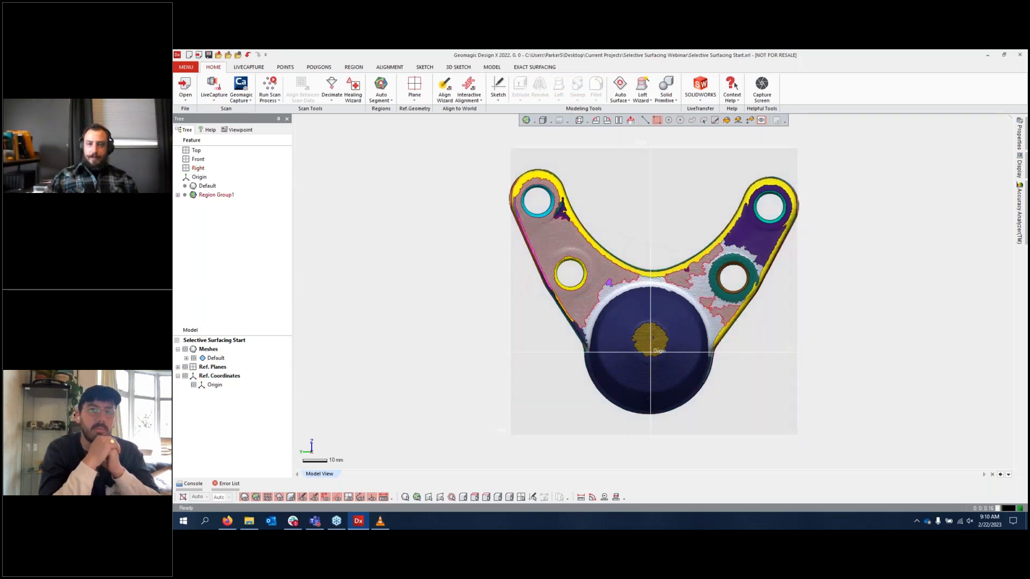
right_click_drag(677, 278, 556, 210)
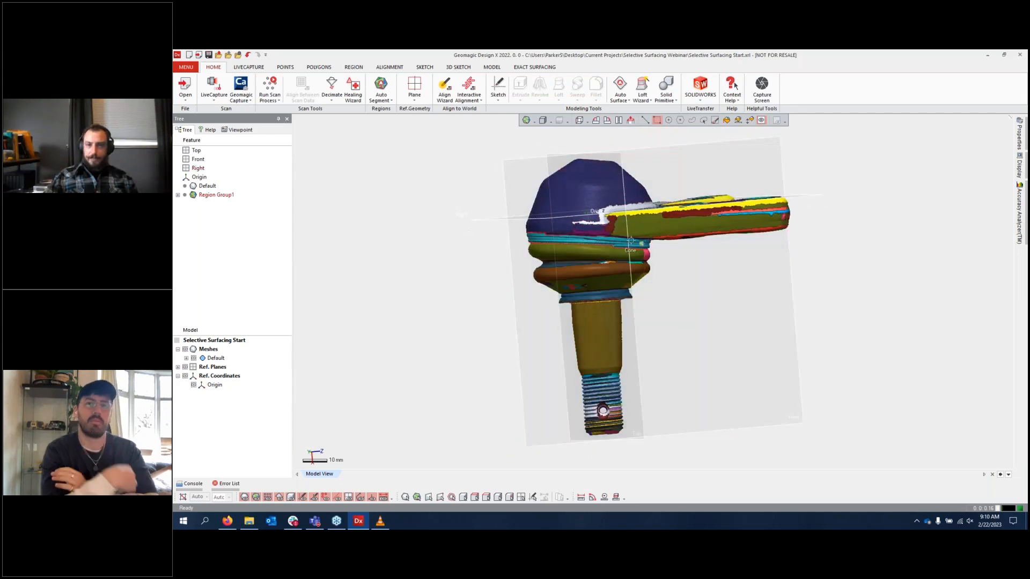
right_click_drag(595, 231, 709, 454)
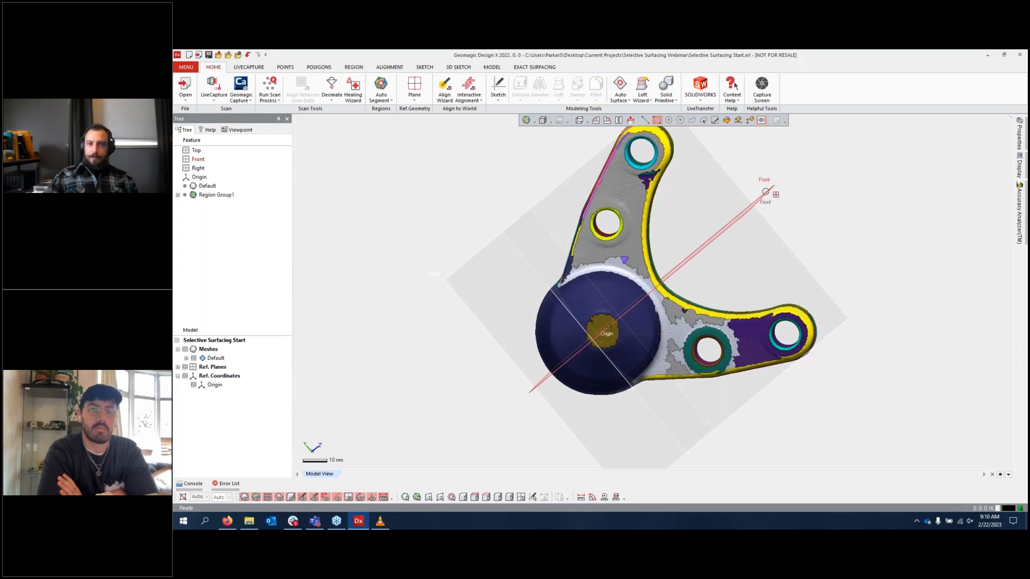
Step: Set up a planar mesh sketch on the Right plane at 0 mm offset and fit circles to the four hole sections
left_click(713, 179)
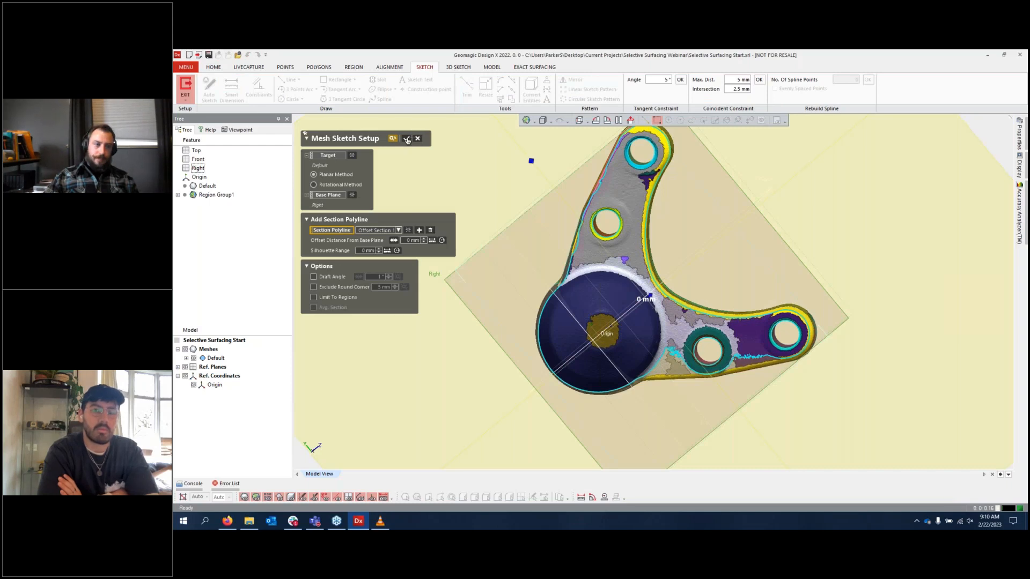
left_click(407, 139)
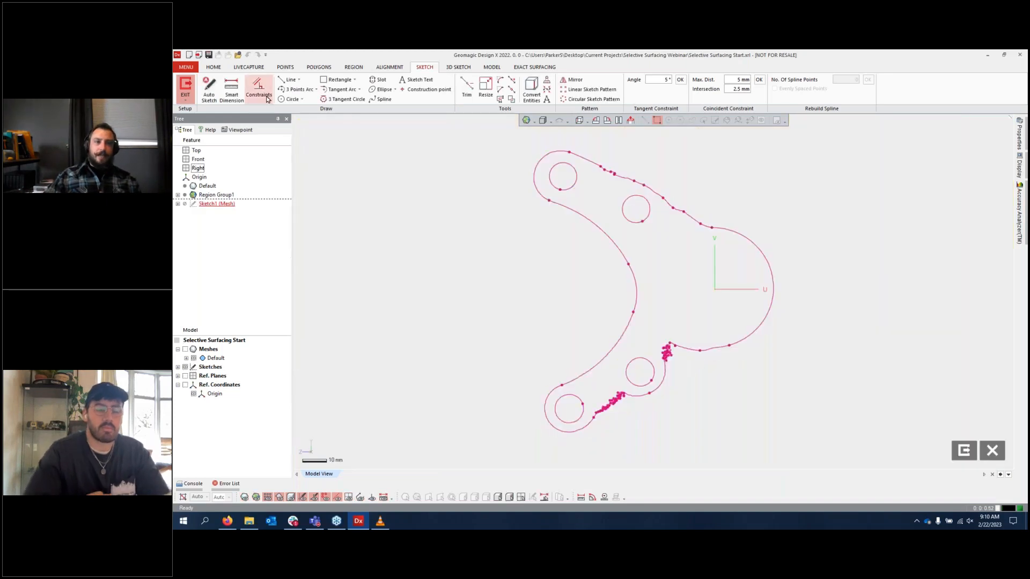
left_click(292, 99)
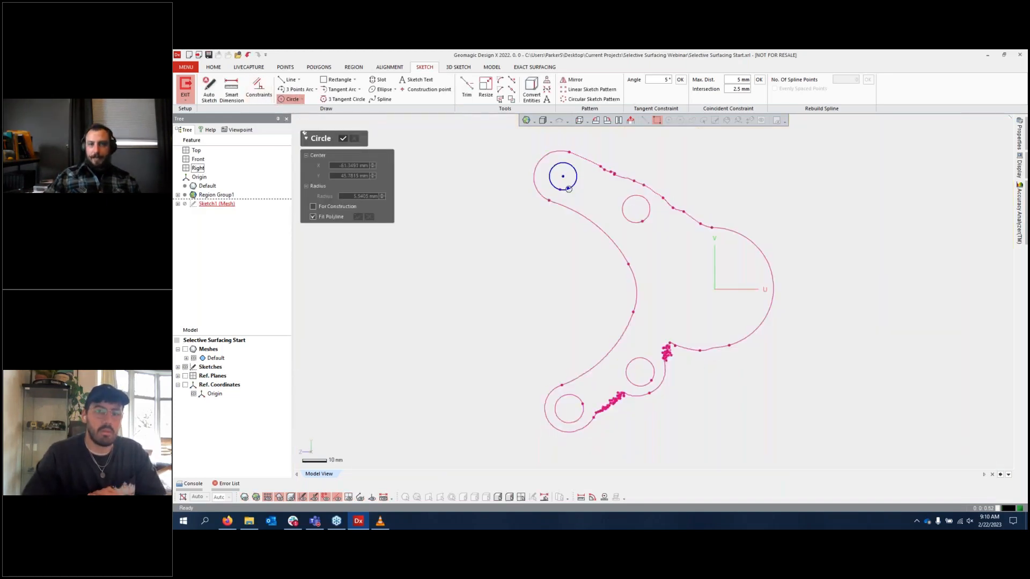
left_click(646, 222)
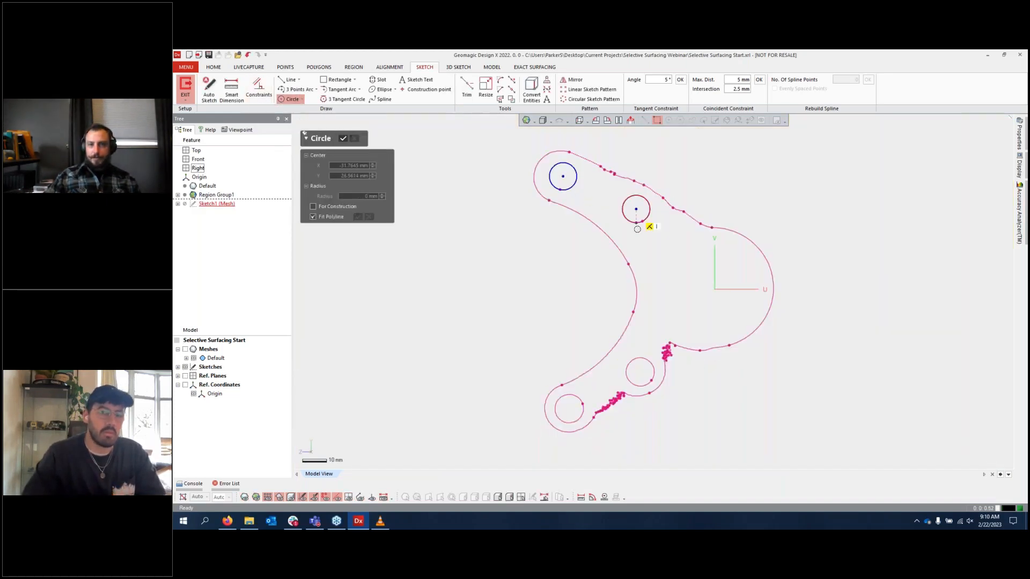
left_click(654, 369)
left_click(581, 411)
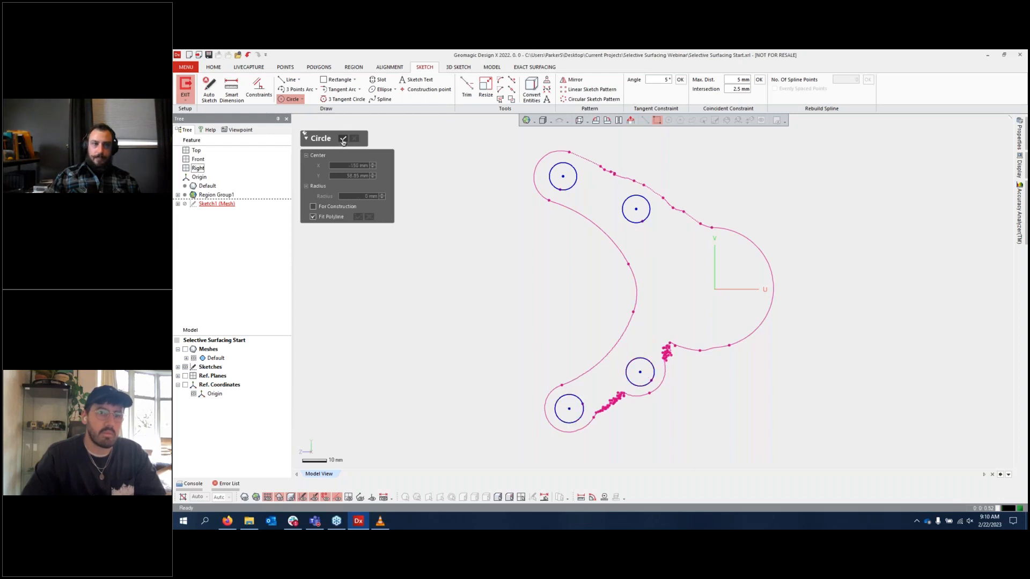
left_click(342, 139)
Step: Draw construction centerlines between the two outer hole centers and between the two inner hole centers, and connect their midpoints with a third
left_click(299, 80)
left_click(293, 99)
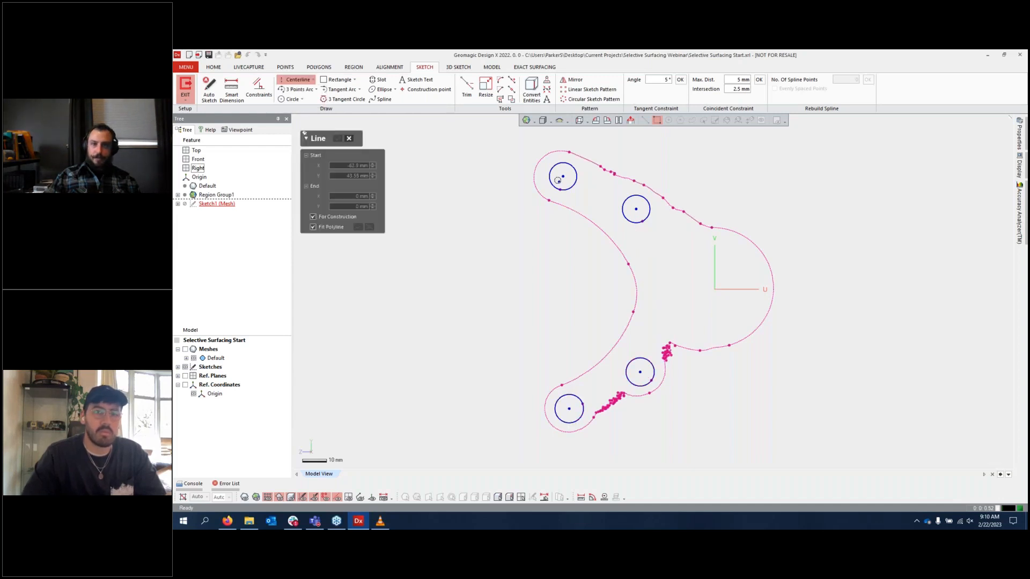
left_click(563, 176)
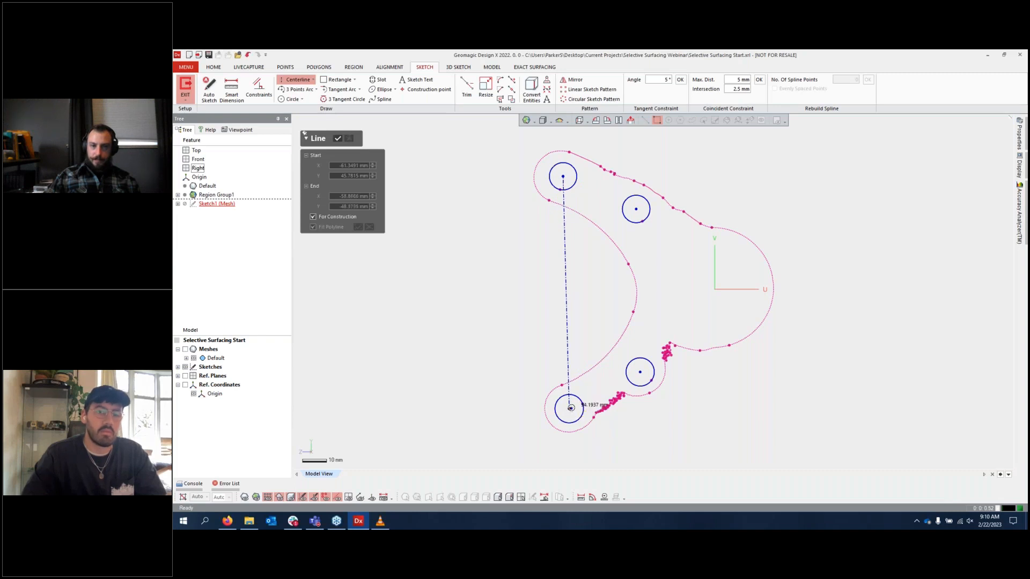
left_click(568, 409)
left_click(637, 209)
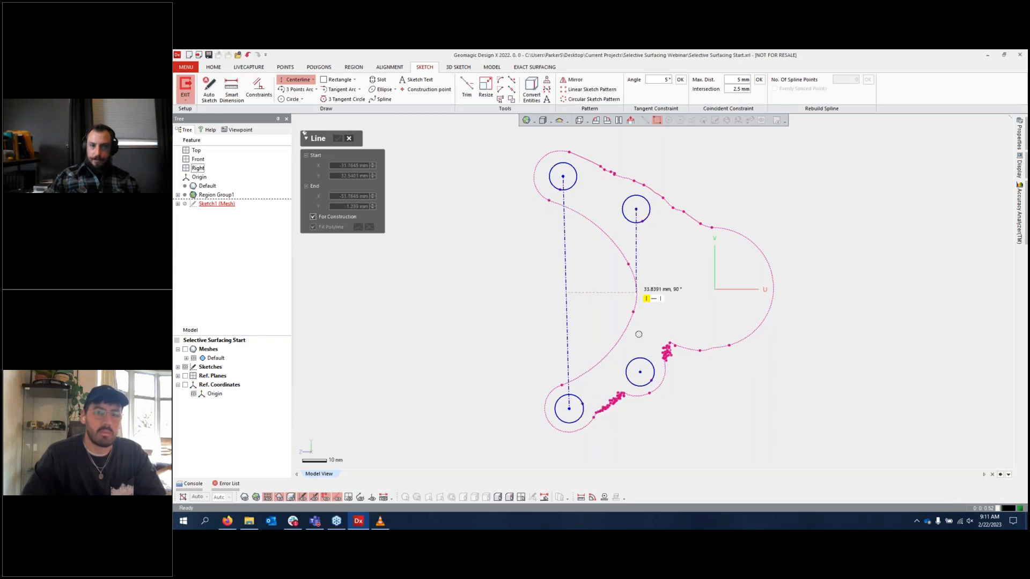
left_click(640, 370)
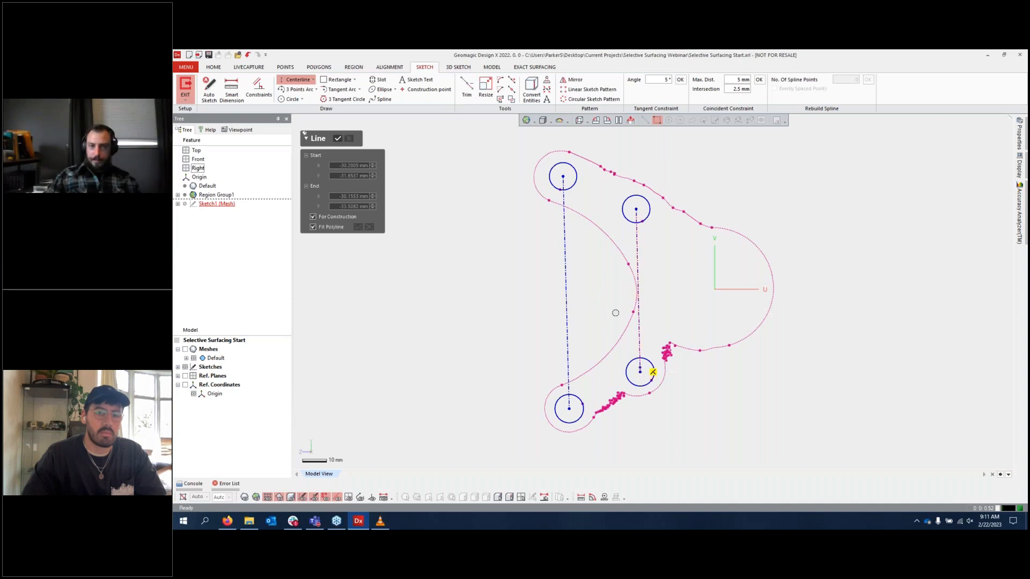
left_click(566, 292)
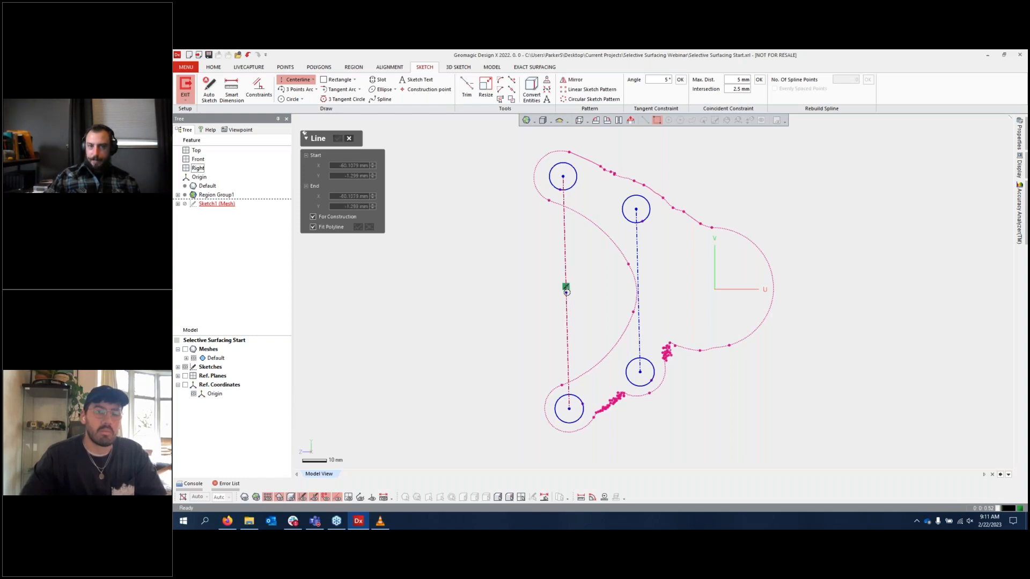
left_click(640, 290)
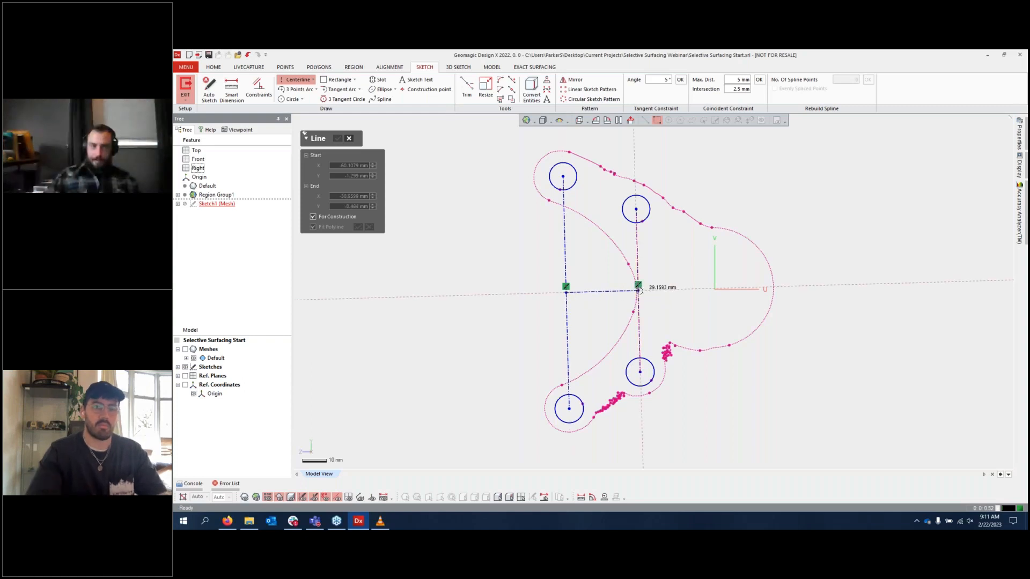
Step: Finish the centerline command and exit the mesh sketch
left_click(349, 138)
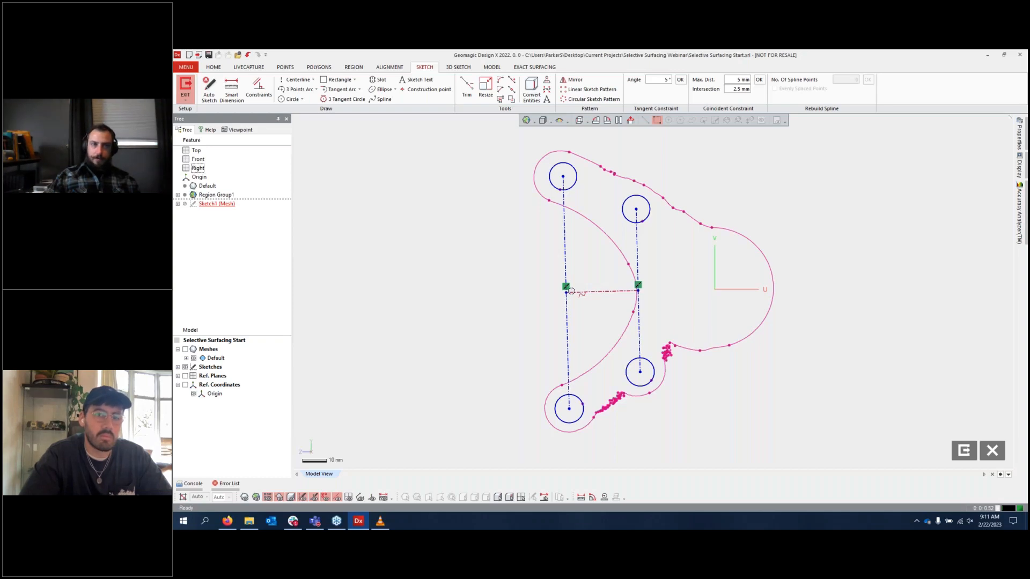
double_click(466, 275)
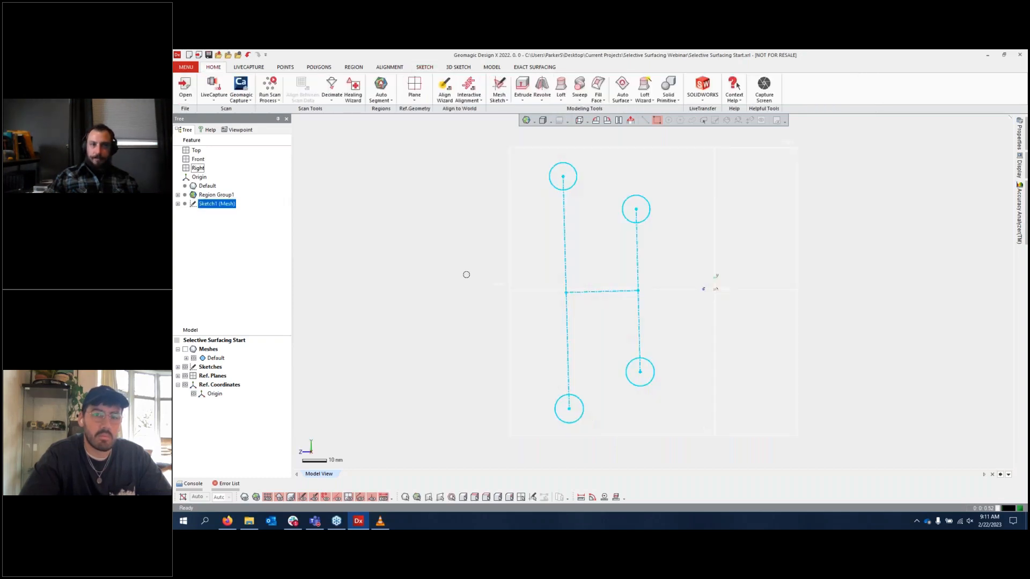
Step: Interactively realign the Default mesh to the origin, using the outer centerline's midpoint as position, the connecting centerline as X and the outer centerline as Y
left_click(469, 87)
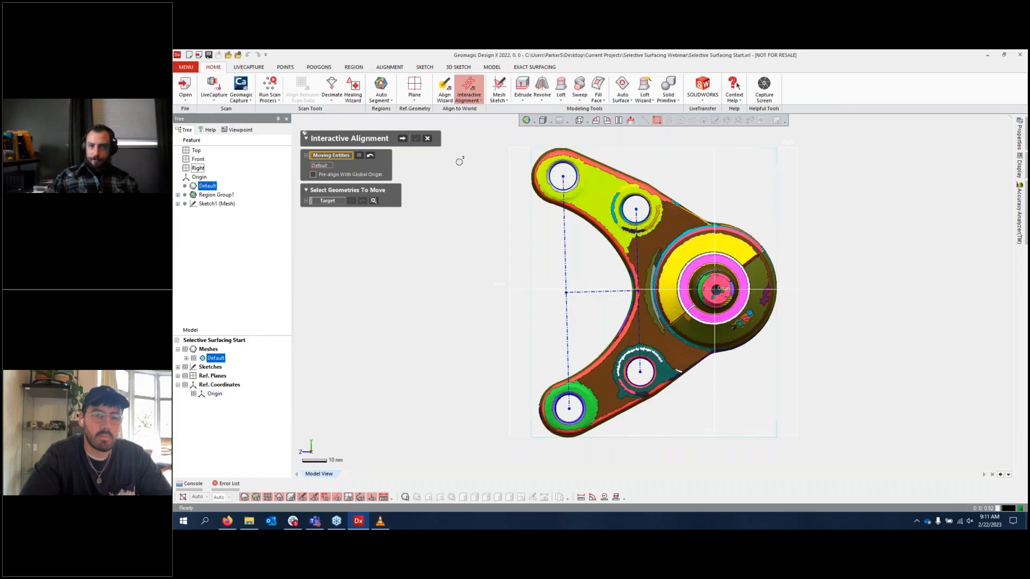
left_click(402, 138)
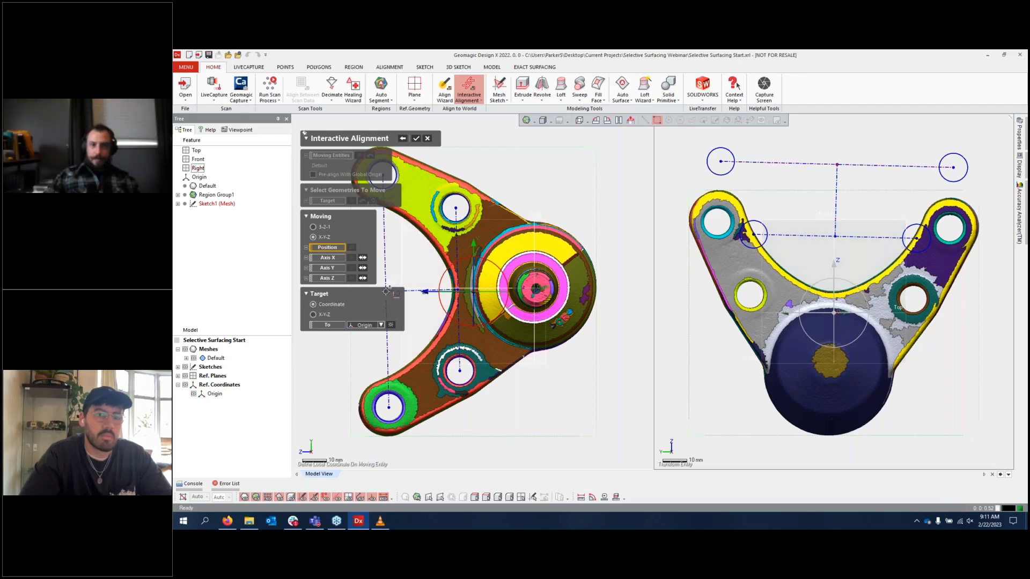
left_click(386, 292)
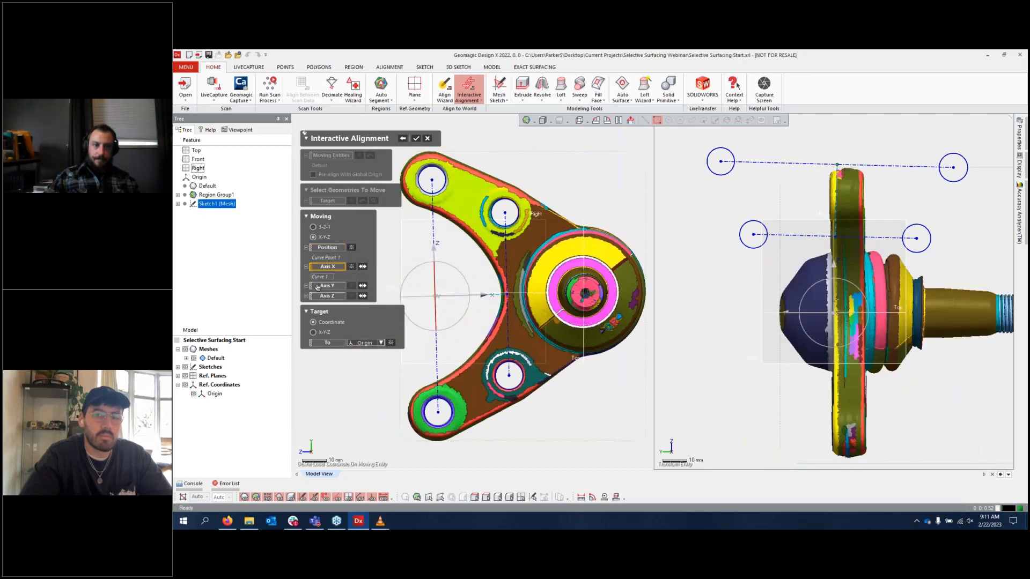
left_click(322, 286)
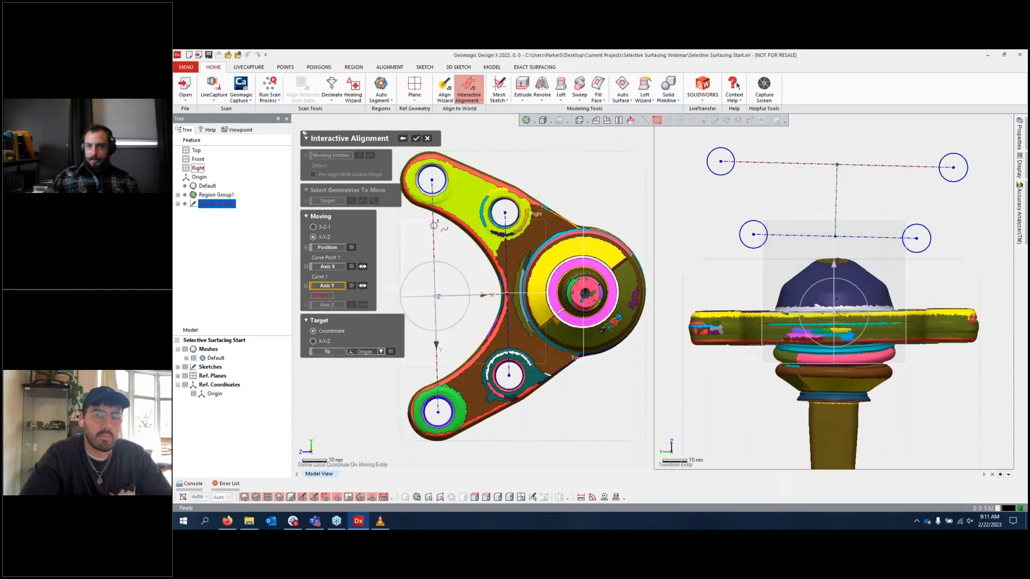
left_click(434, 225)
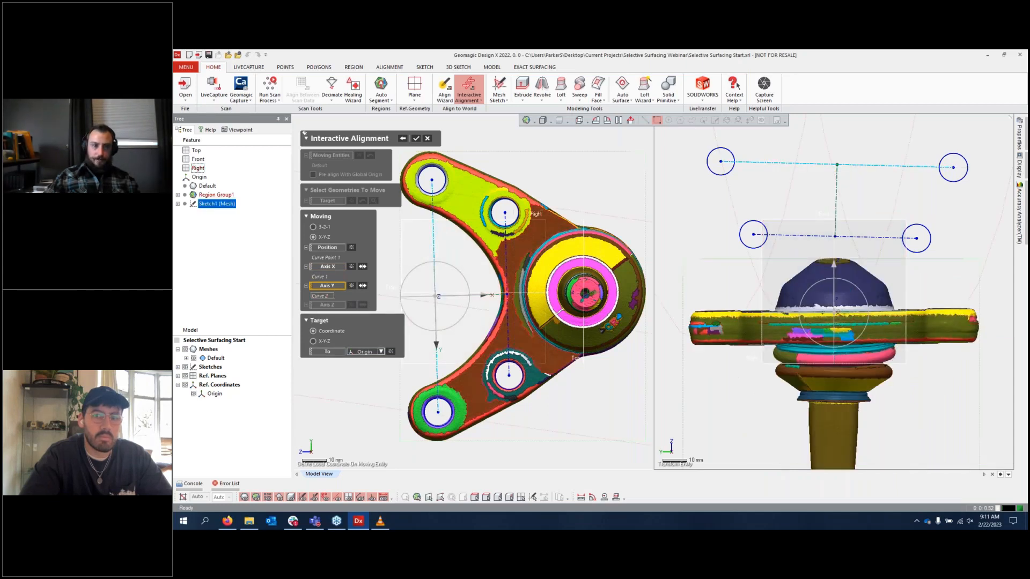
left_click(416, 140)
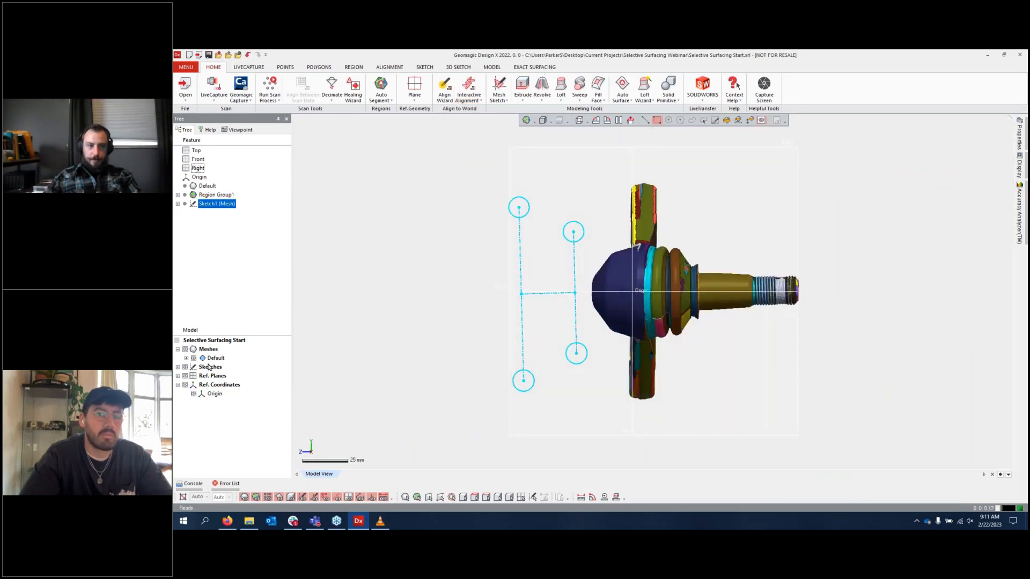
Step: Hide the sketches and check the realigned mesh against the reference planes from the standard views
left_click(178, 367)
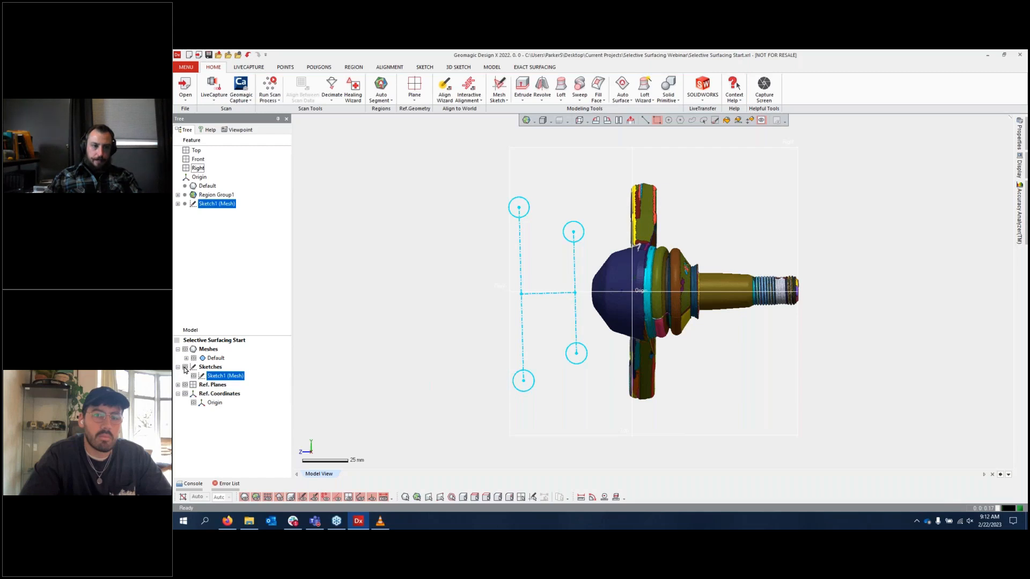
left_click(185, 368)
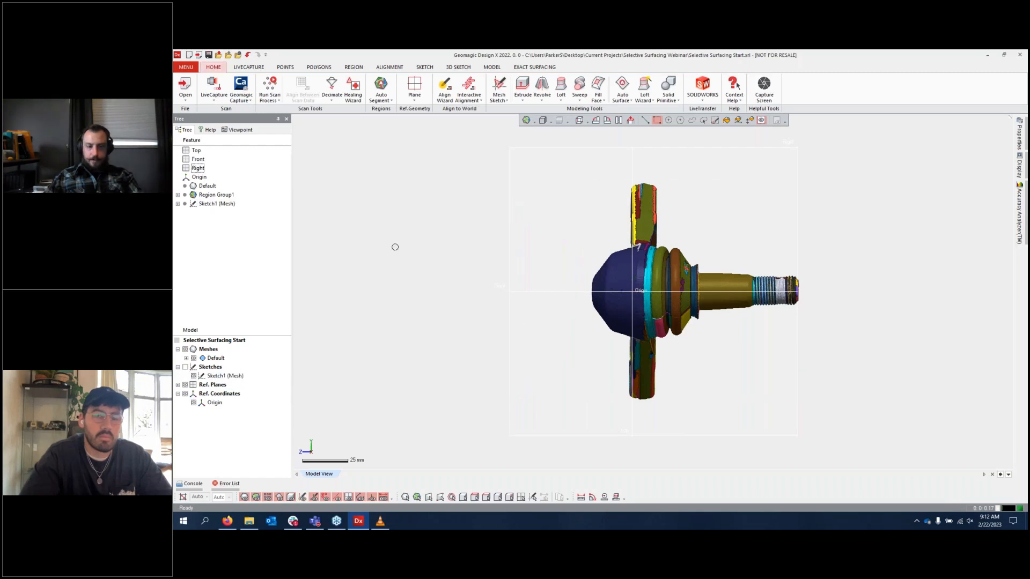
key("alt+6")
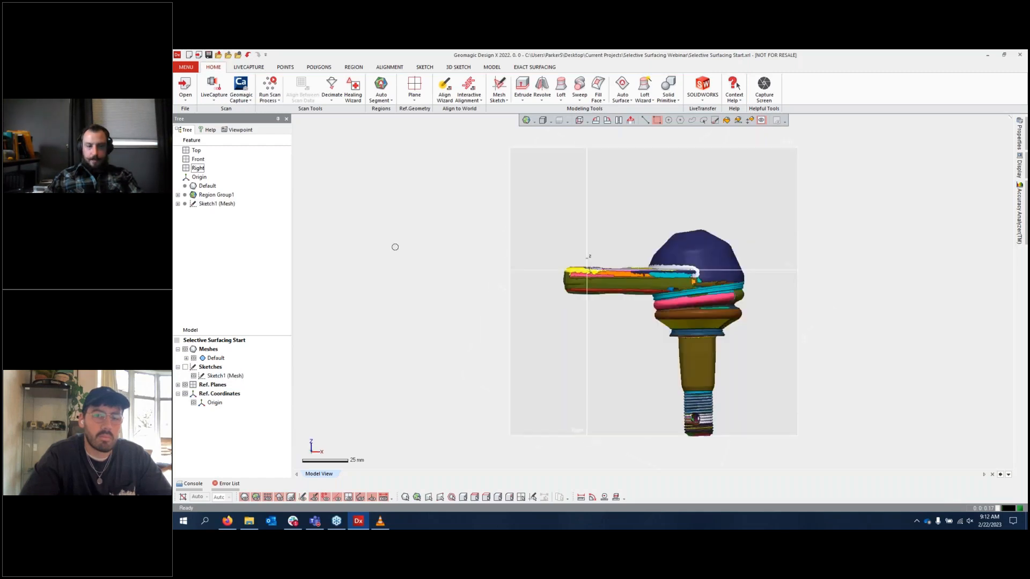
key("alt+3")
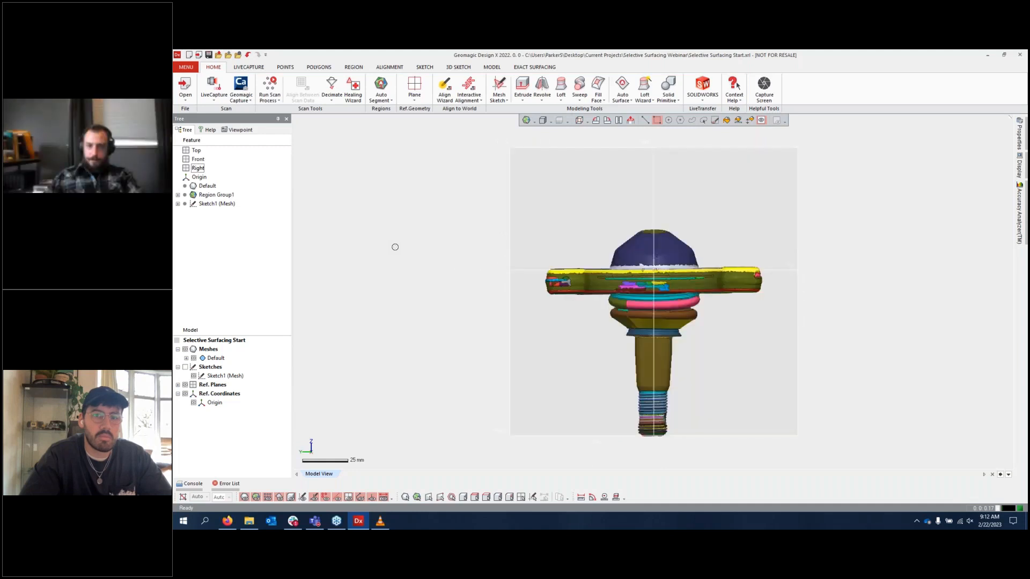
key("alt+4")
key("alt+7")
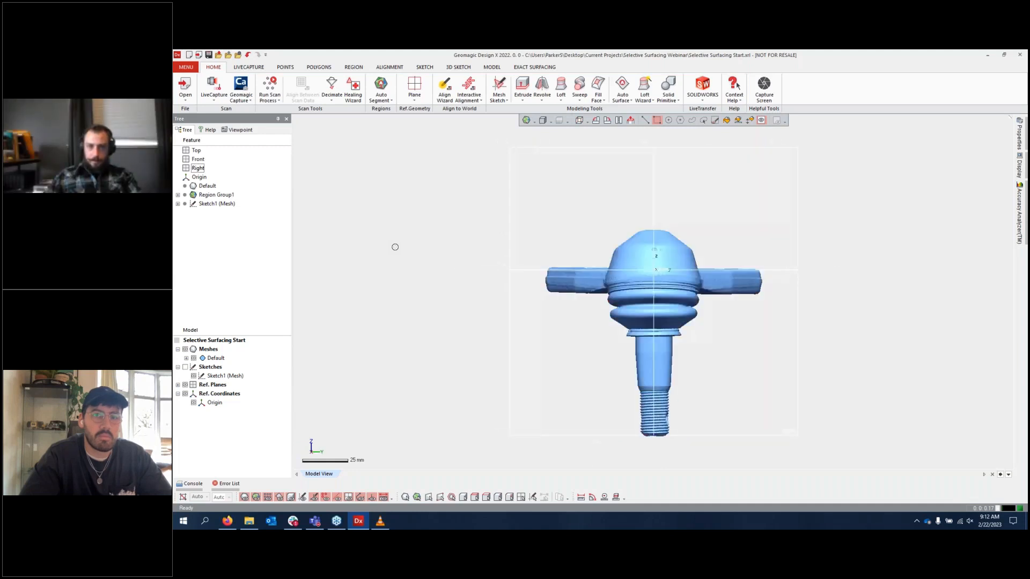
key("alt+5")
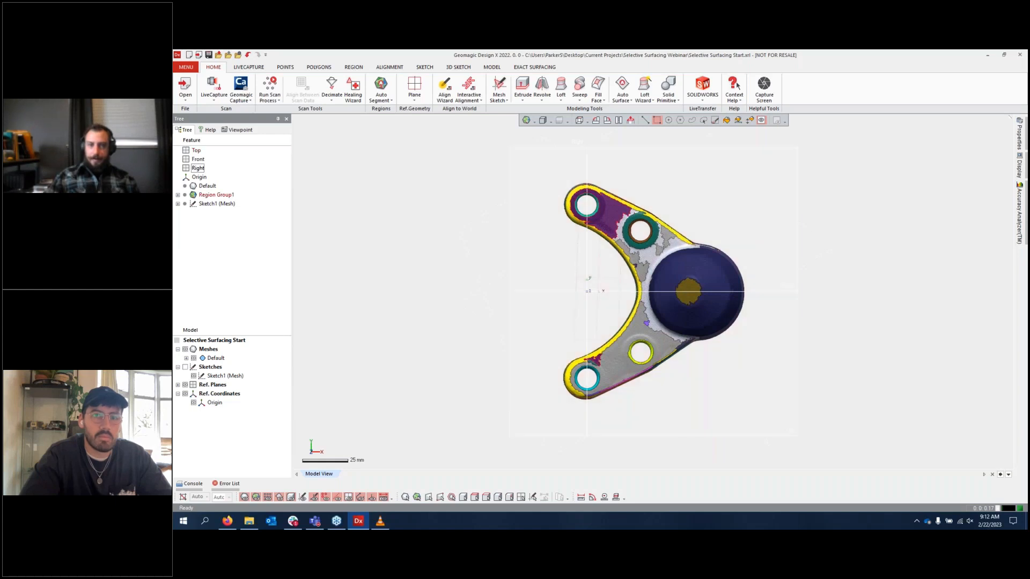
Step: Delete the mesh sketch that was used for the alignment
left_click(555, 237)
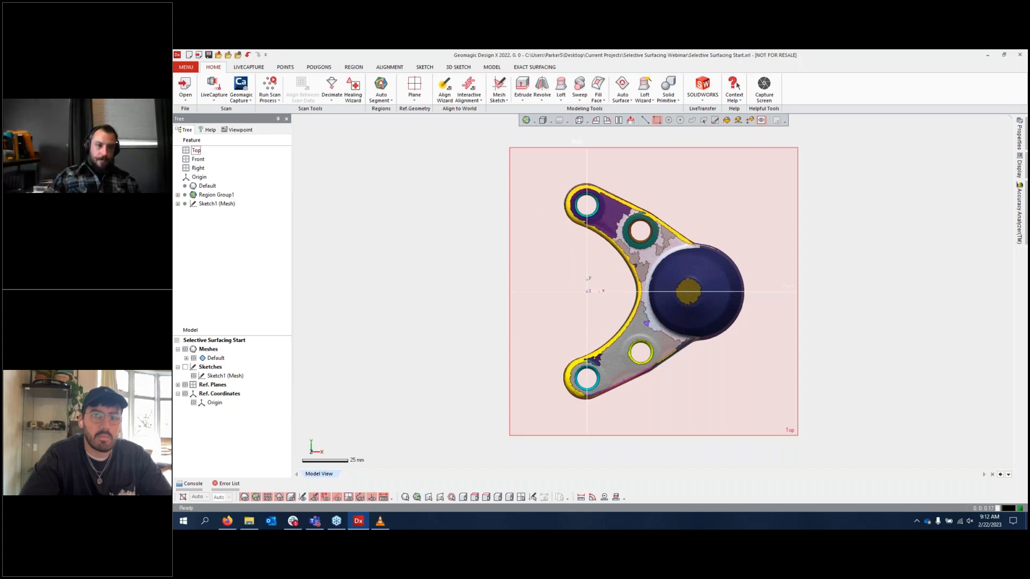
right_click(222, 376)
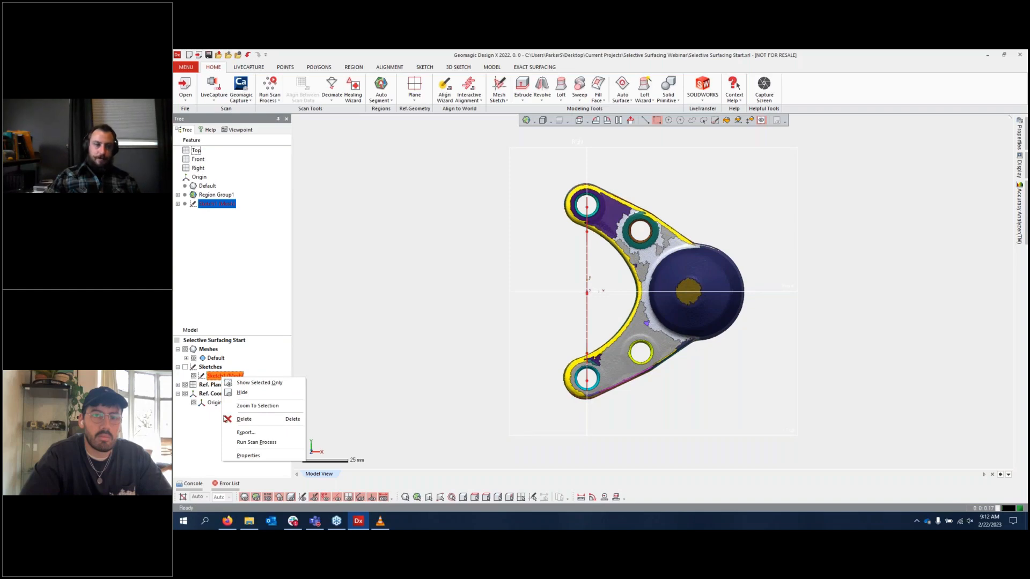
left_click(251, 424)
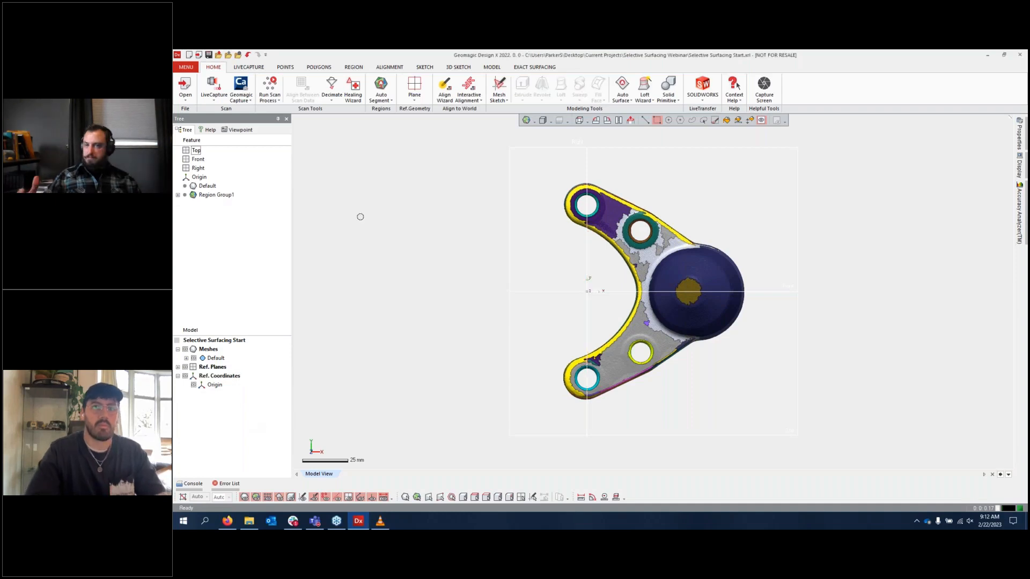
Step: Start Auto Surface on the Default mesh with the Mechanical option and hide the region colours
left_click(541, 70)
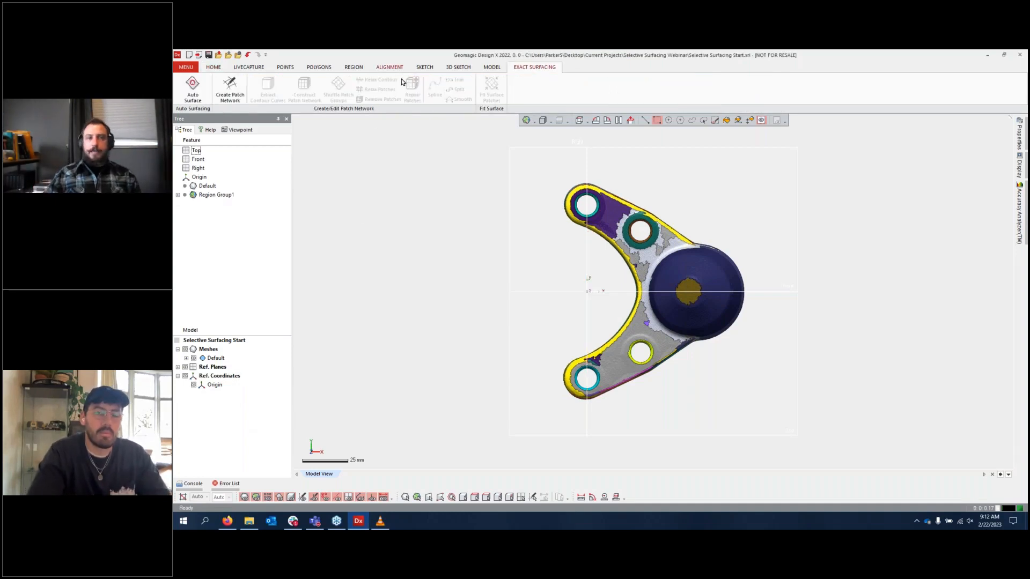
left_click(193, 95)
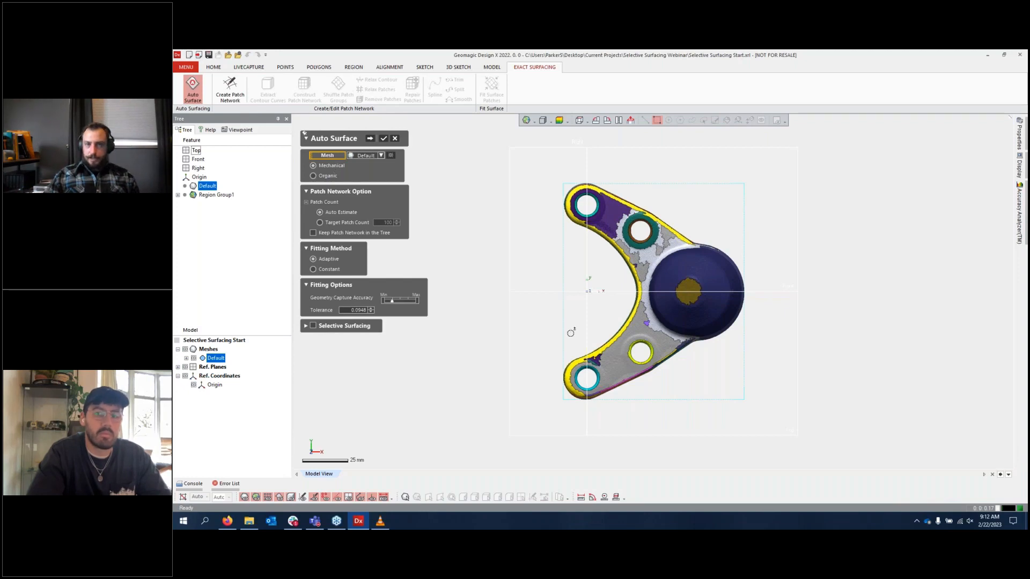
right_click_drag(663, 363, 480, 304)
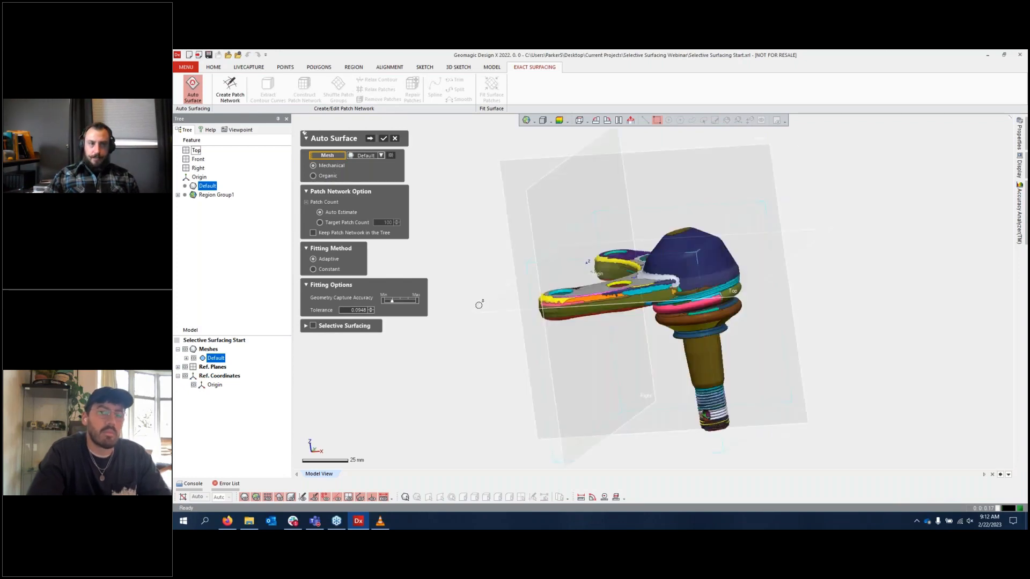
left_click(257, 497)
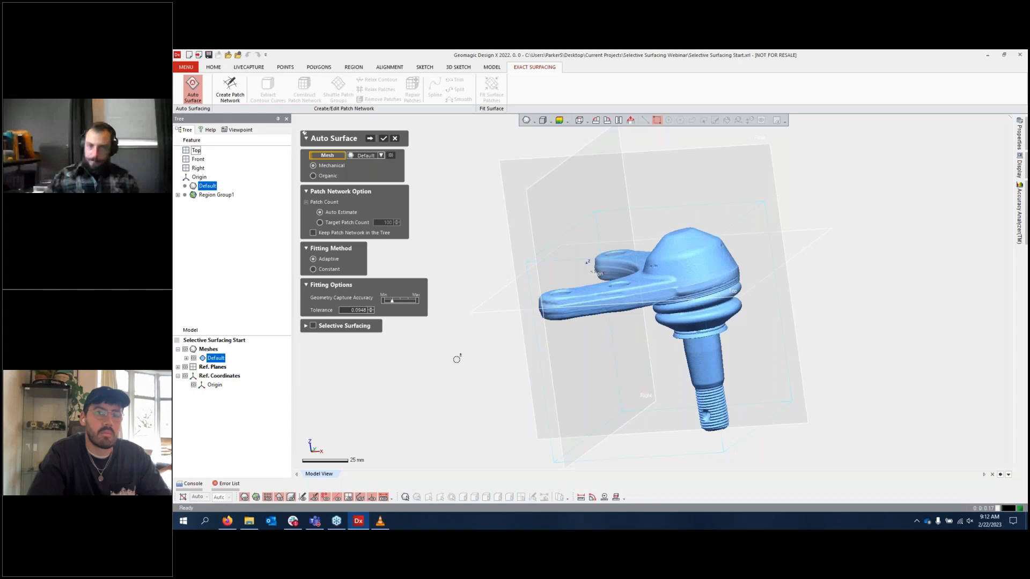
Step: Examine the surface quality of the forked arms, holes, ball housing and boot of the mesh from several directions
scroll(616, 310, "up", 5)
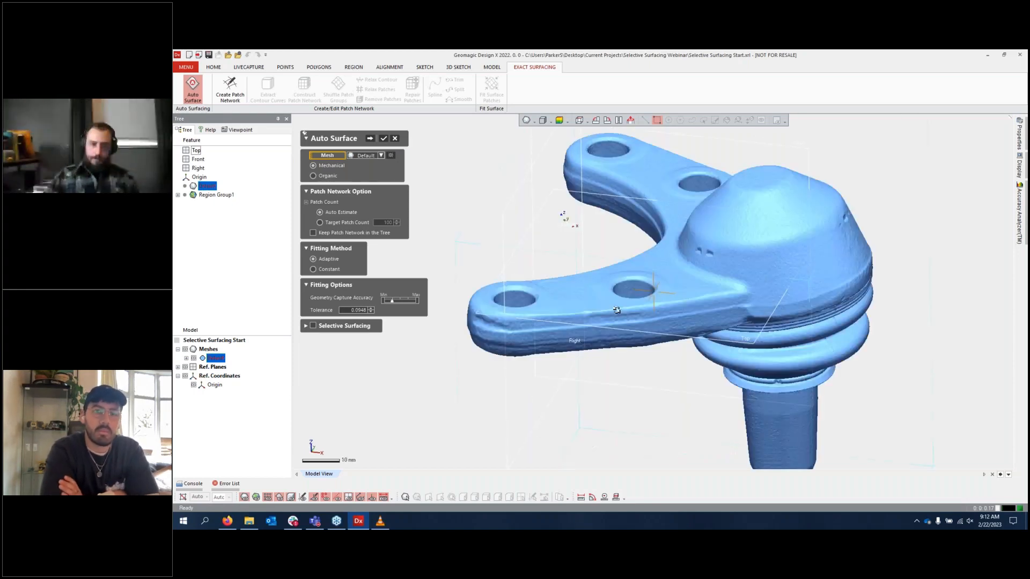
scroll(686, 286, "up", 2)
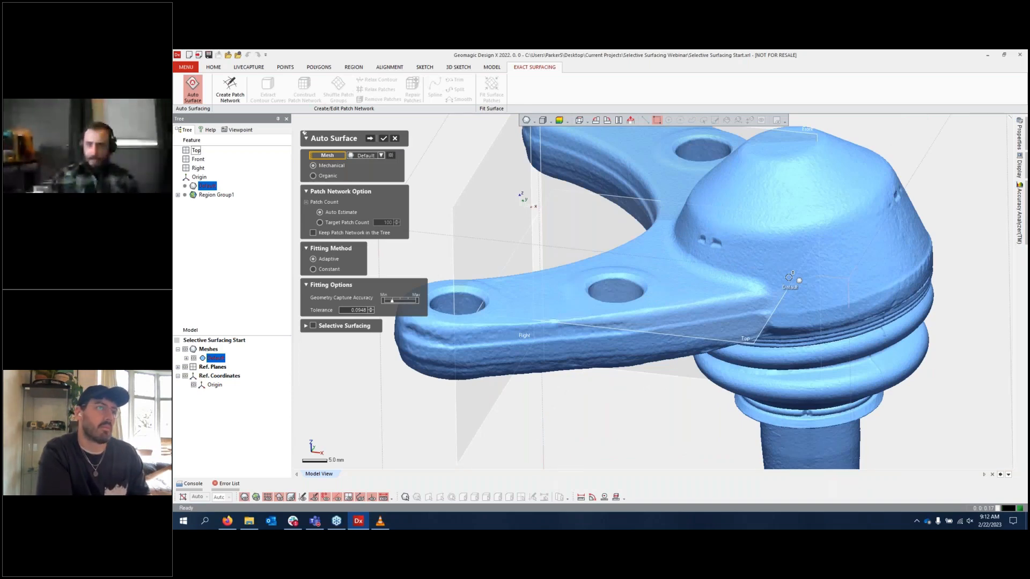
right_click_drag(788, 278, 516, 350)
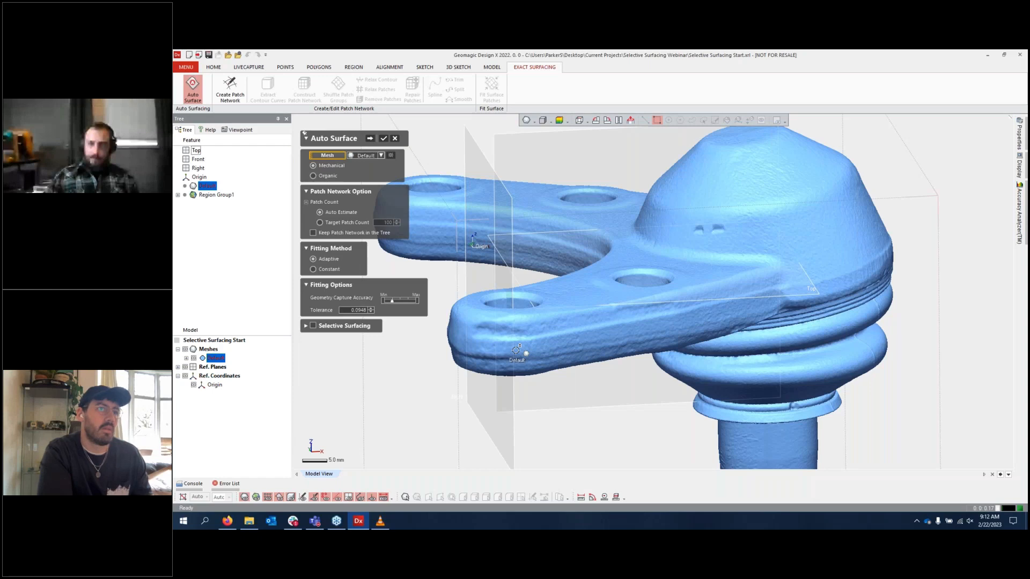
right_click_drag(516, 350, 674, 236)
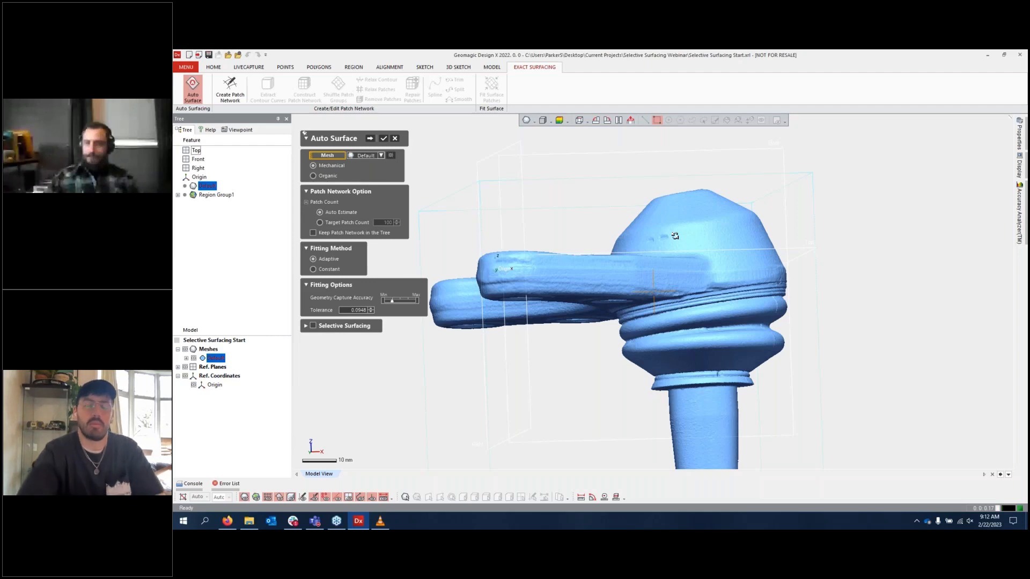
right_click_drag(675, 236, 675, 220)
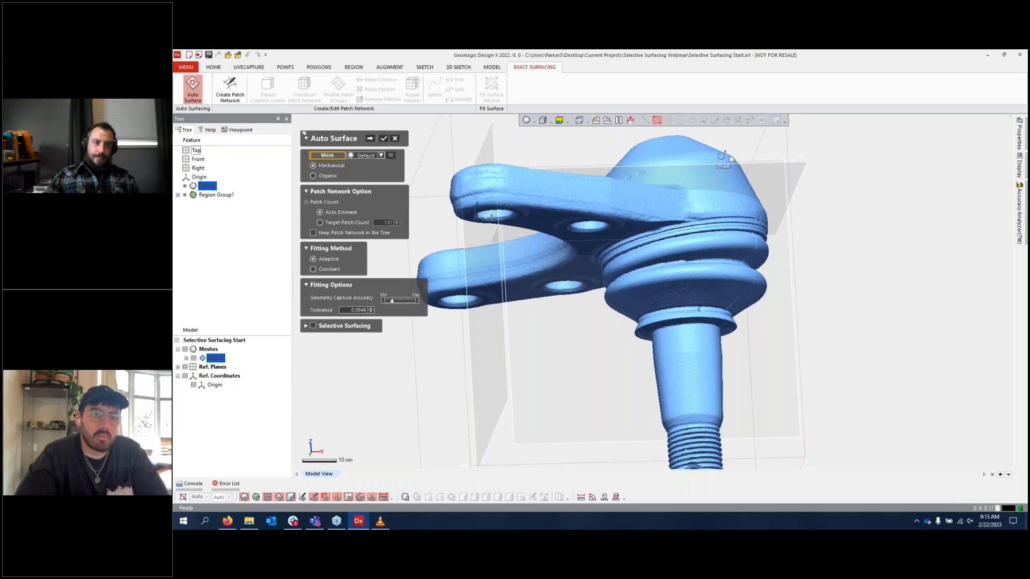
Step: Enable Selective Surfacing for the Auto Surface command
left_click_drag(359, 163, 357, 150)
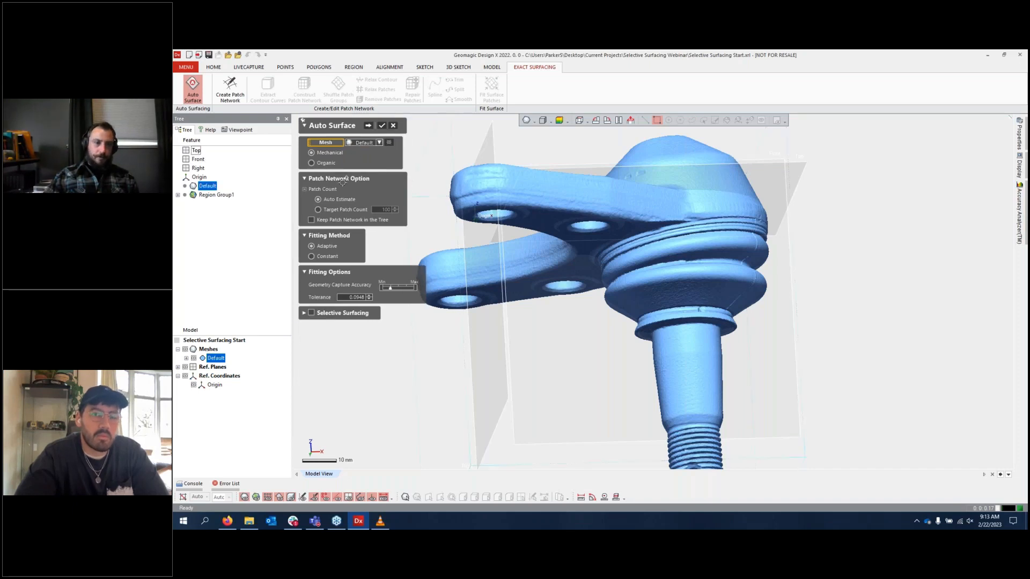
left_click(311, 314)
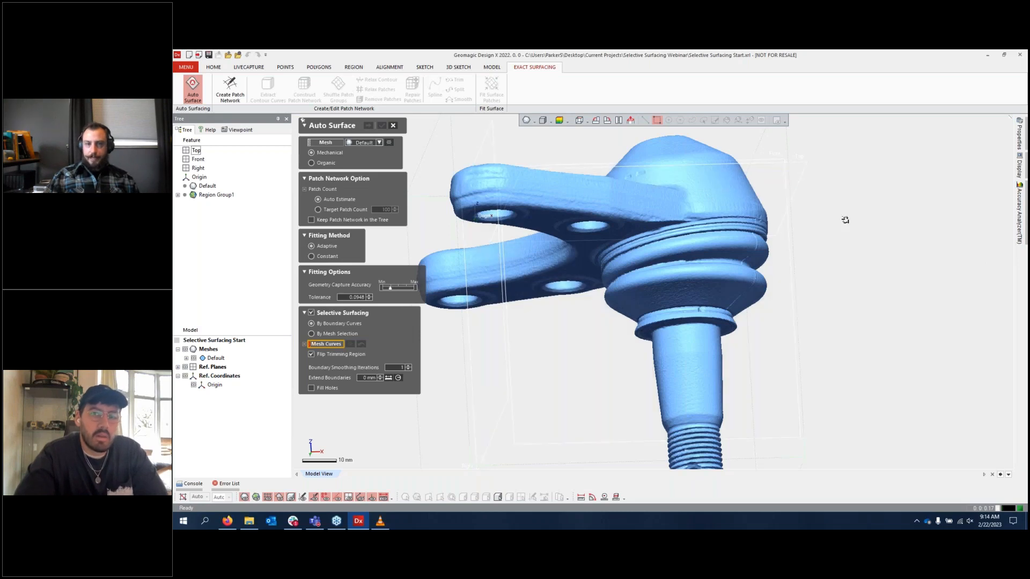
right_click_drag(845, 220, 670, 292)
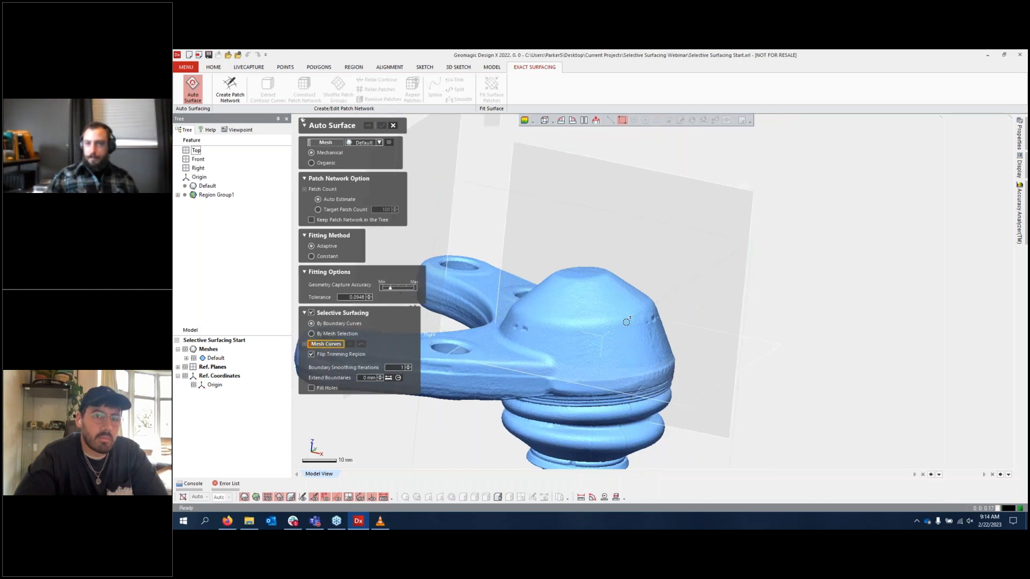
Step: Read the help topic on the Selective Surfacing options, including By Boundary Curves, Flip Trimming Region and Extend Boundaries, and close the help
scroll(879, 307, "down", 5)
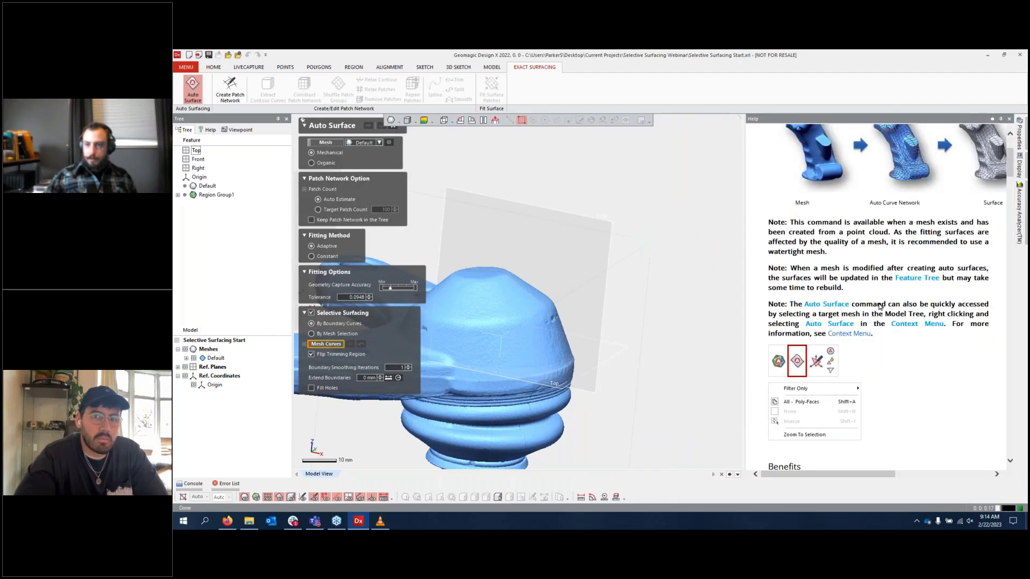
scroll(880, 306, "down", 15)
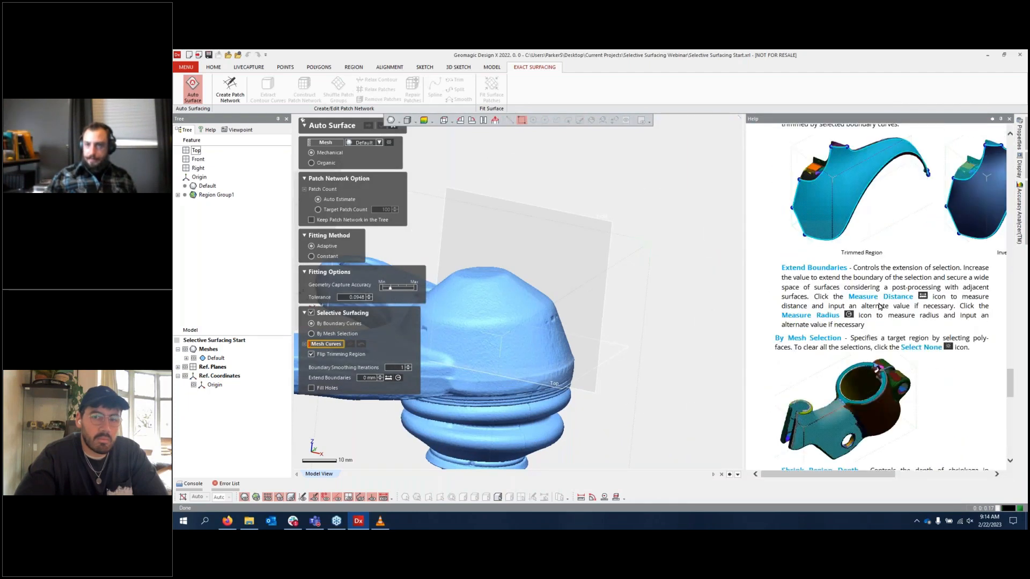
scroll(879, 307, "up", 4)
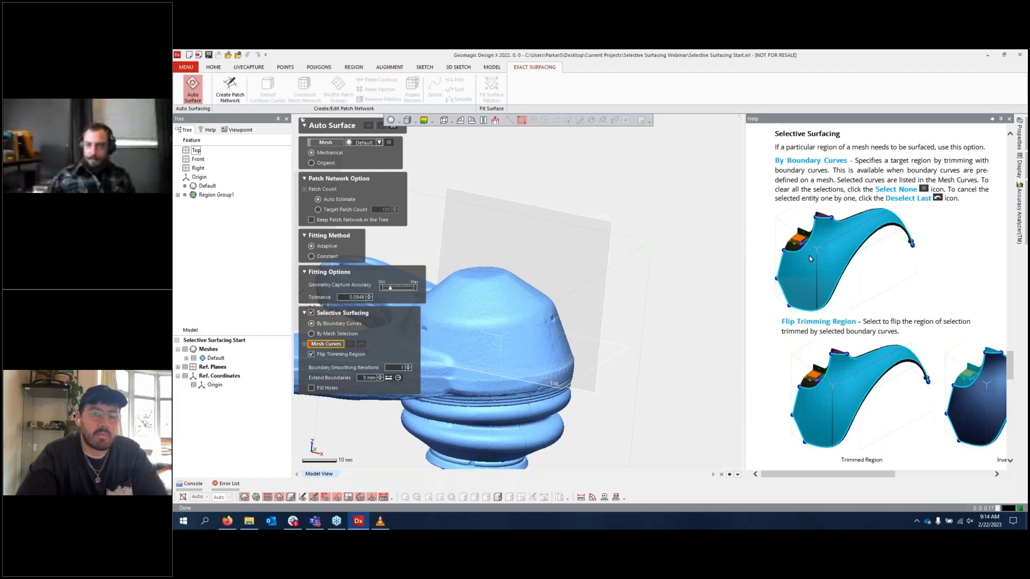
scroll(809, 255, "down", 1)
left_click_drag(855, 475, 882, 481)
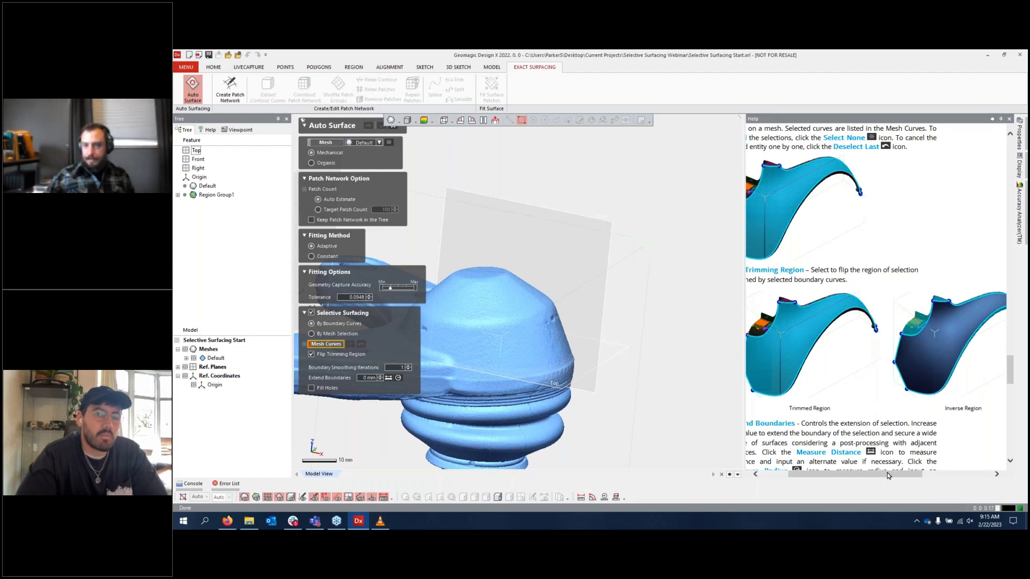
left_click_drag(887, 473, 860, 473)
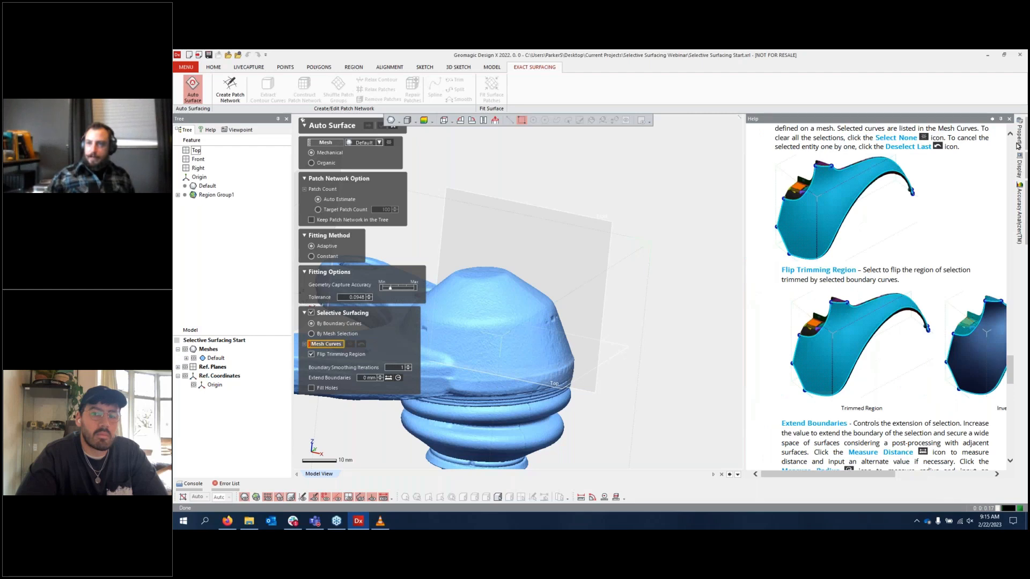
left_click(1008, 119)
Step: Set Selective Surfacing to define its target region By Mesh Selection
right_click_drag(578, 245, 717, 180, "ctrl")
left_click(337, 334)
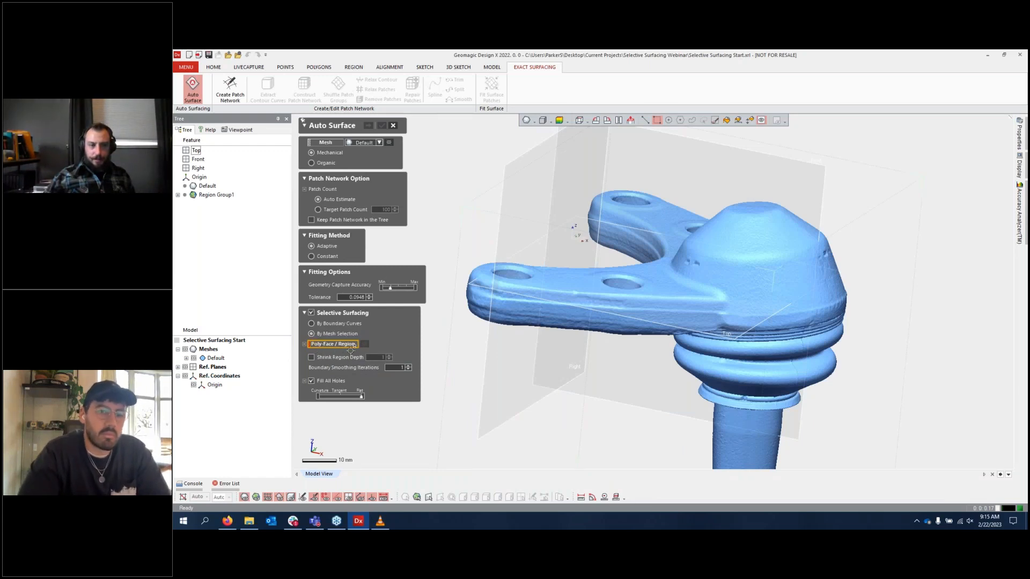
Step: Show the regions and select all poly-faces of the mesh as the Selective Surfacing target
left_click(257, 497)
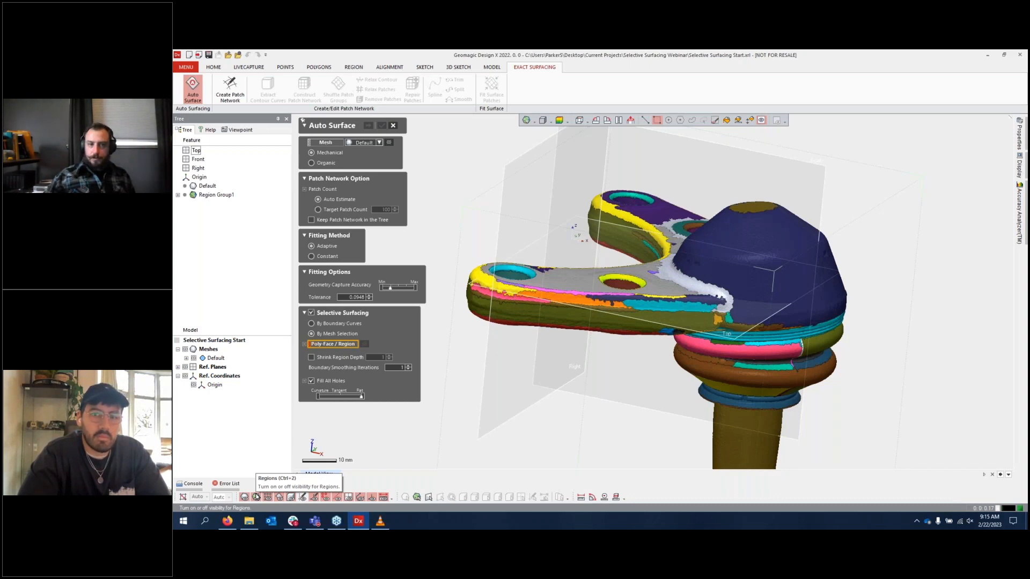
right_click_drag(665, 252, 638, 187)
scroll(663, 195, "down", 3)
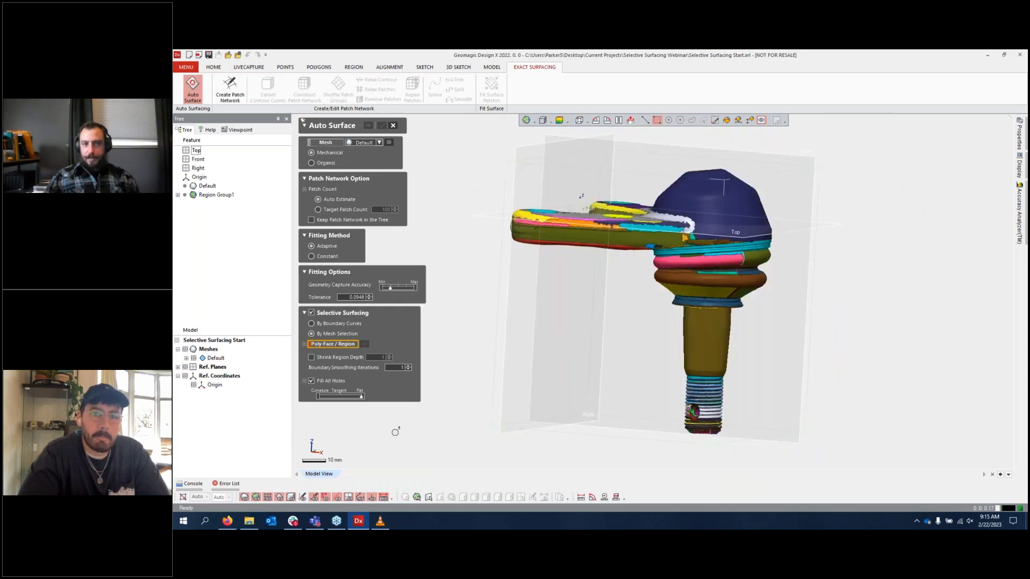
key("ctrl+a")
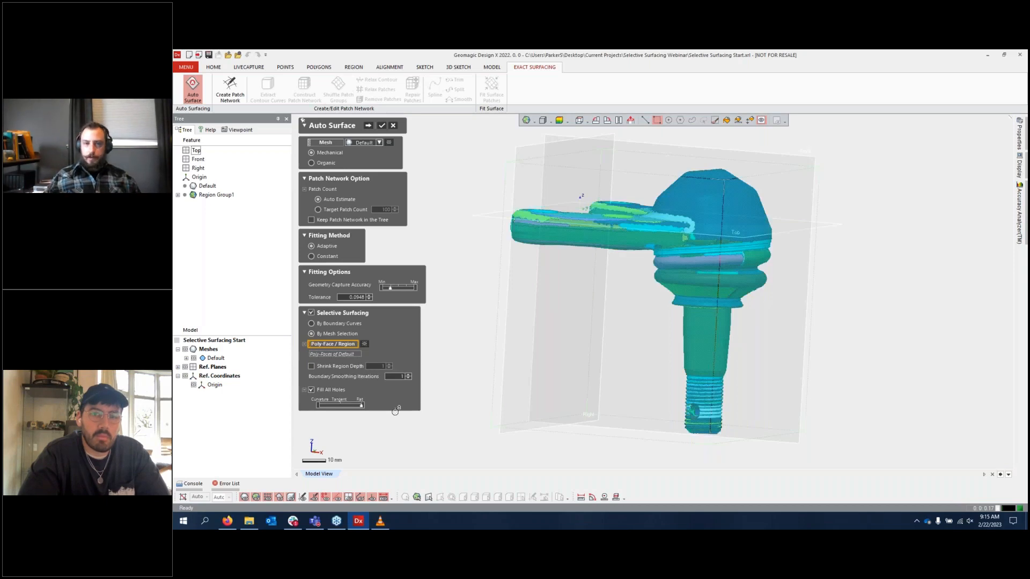
right_click_drag(687, 142, 671, 216)
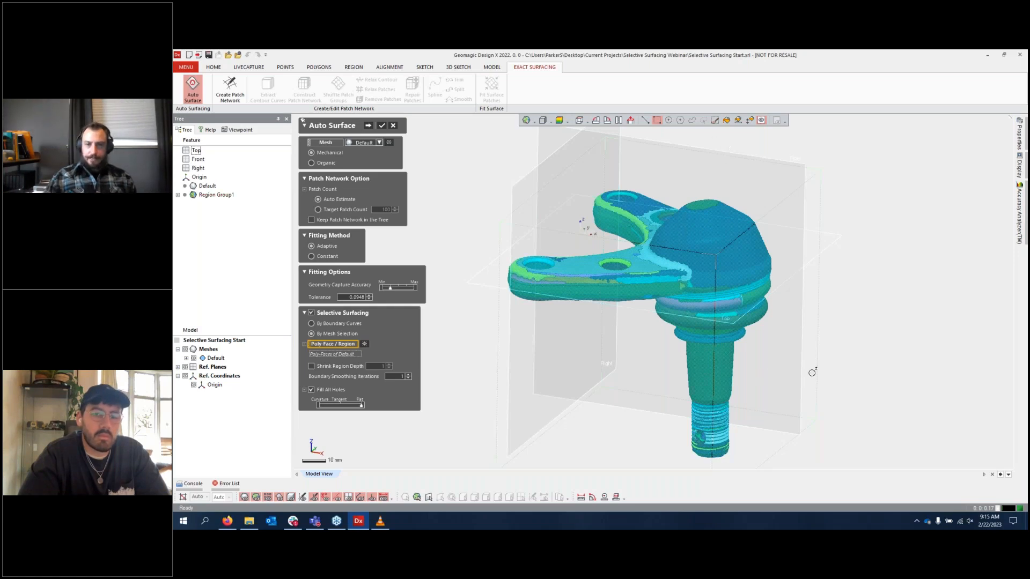
Step: Limit the selection filter to regions and deselect the tapered shank and threaded end of the stud
right_click_drag(811, 373, 784, 234)
right_click_drag(923, 357, 920, 384)
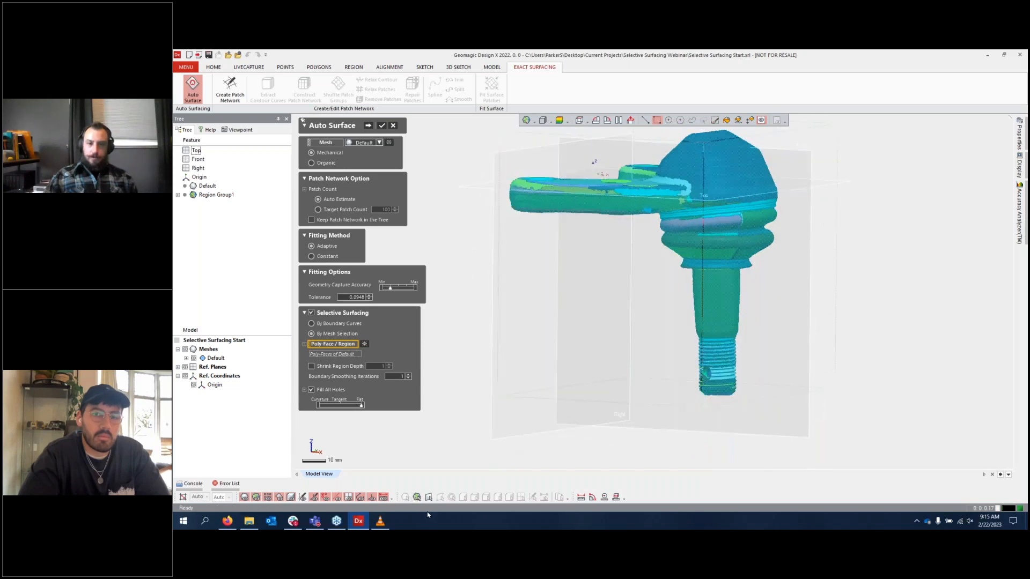
left_click(417, 498)
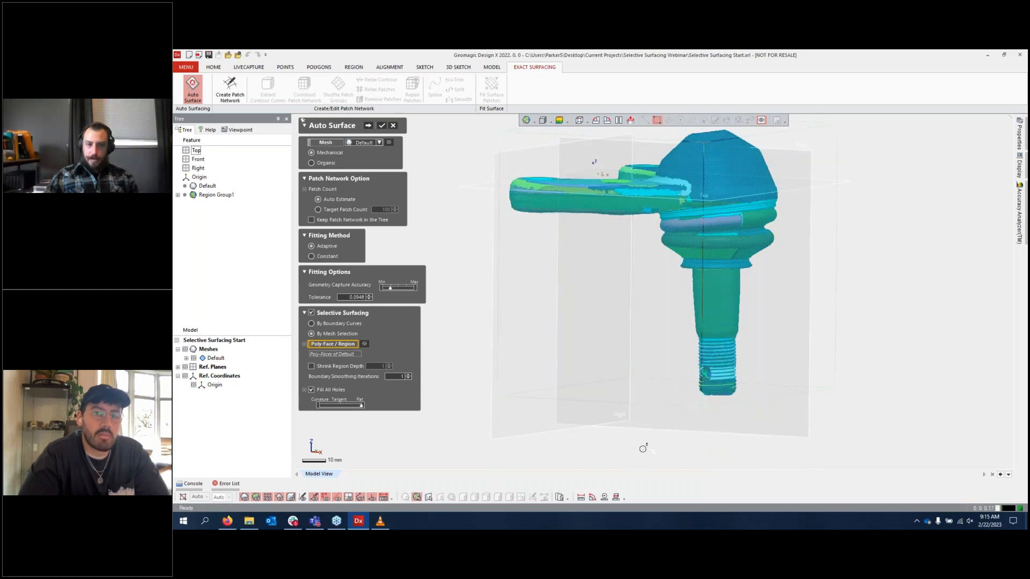
left_click_drag(674, 422, 765, 299)
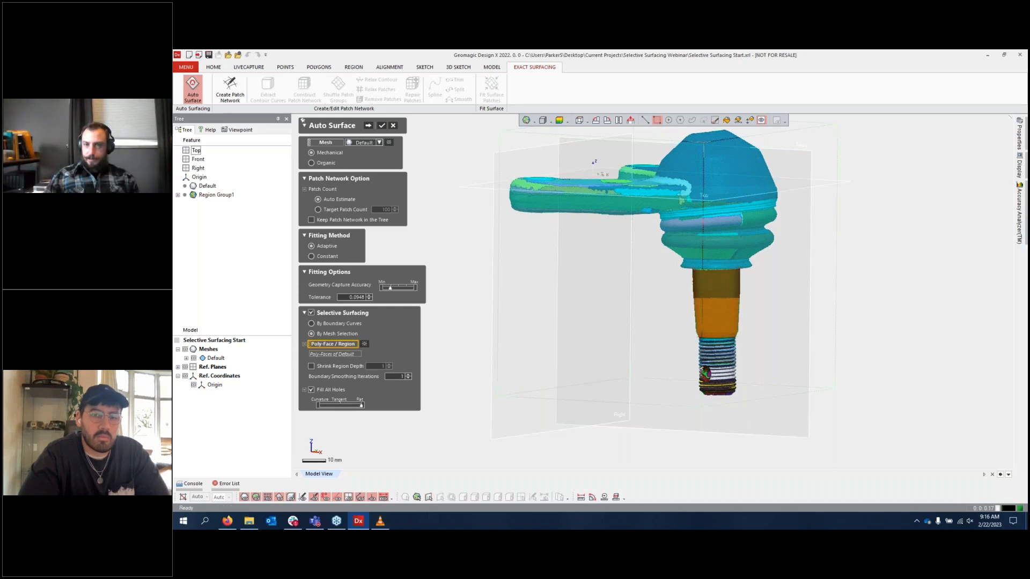
left_click_drag(614, 275, 813, 437)
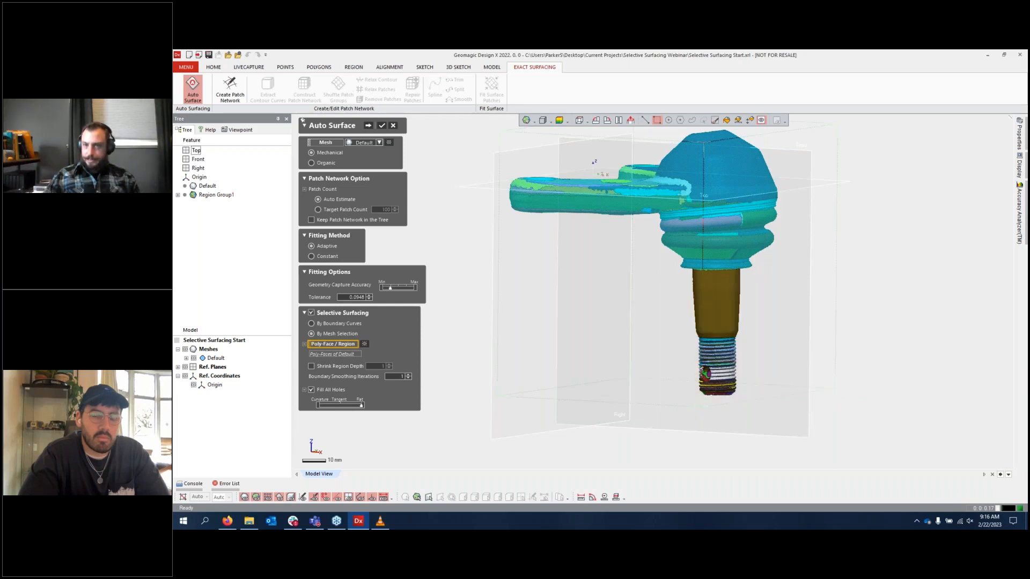
Step: Deselect the narrow ring region around the base of the stud
right_click_drag(644, 268, 666, 278)
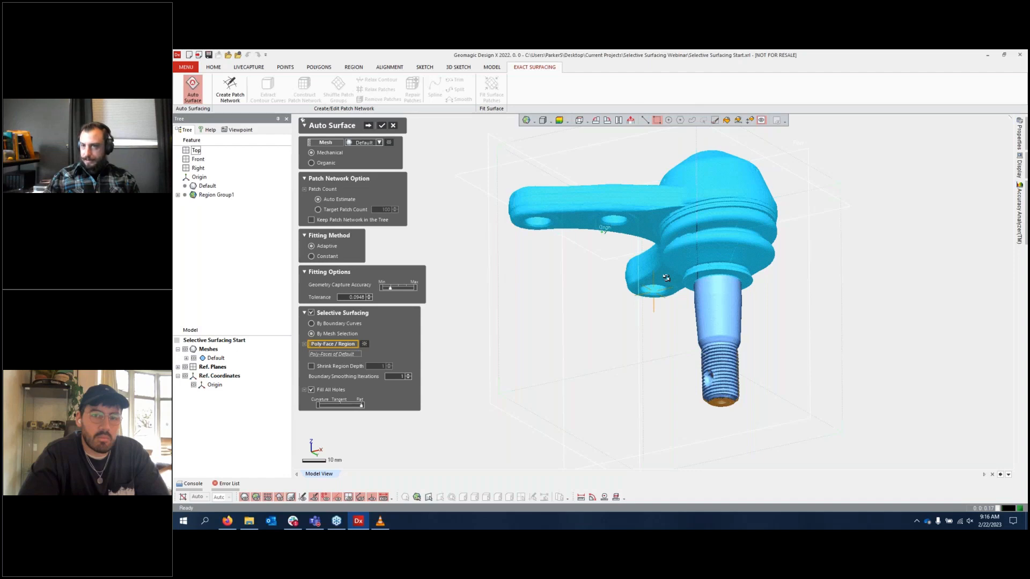
scroll(666, 278, "up", 5)
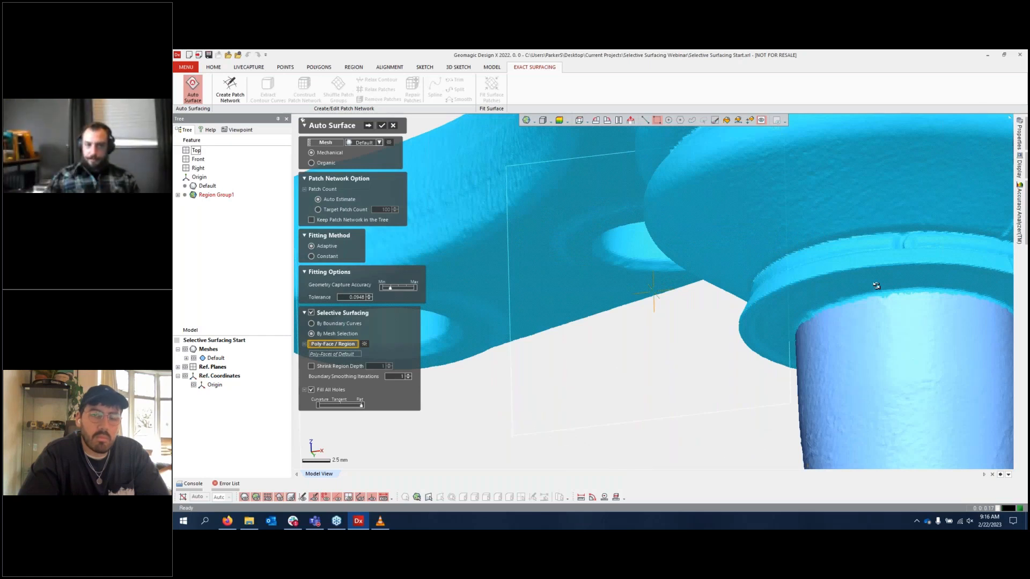
right_click_drag(876, 286, 878, 311)
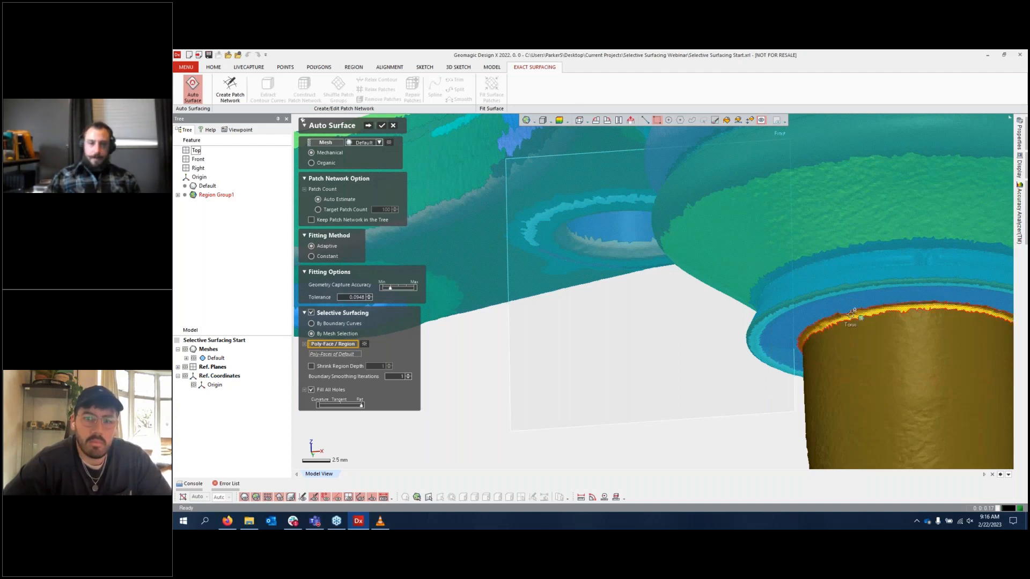
scroll(850, 315, "down", 6)
right_click_drag(851, 315, 780, 283)
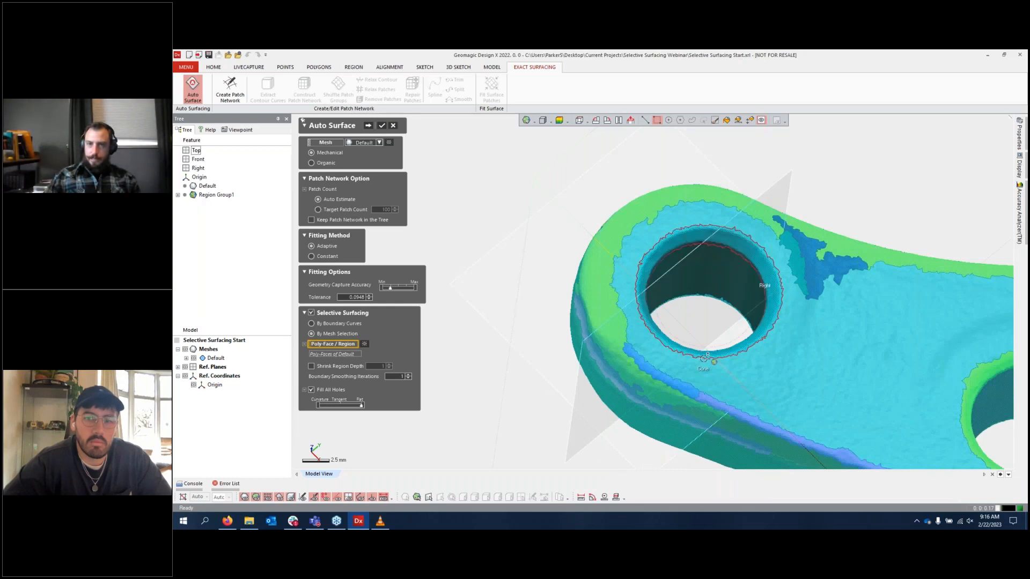
Step: Deselect the cylindrical bore regions of the mounting holes in the forked arms
scroll(707, 355, "down", 5)
left_click(826, 392)
left_click(837, 351)
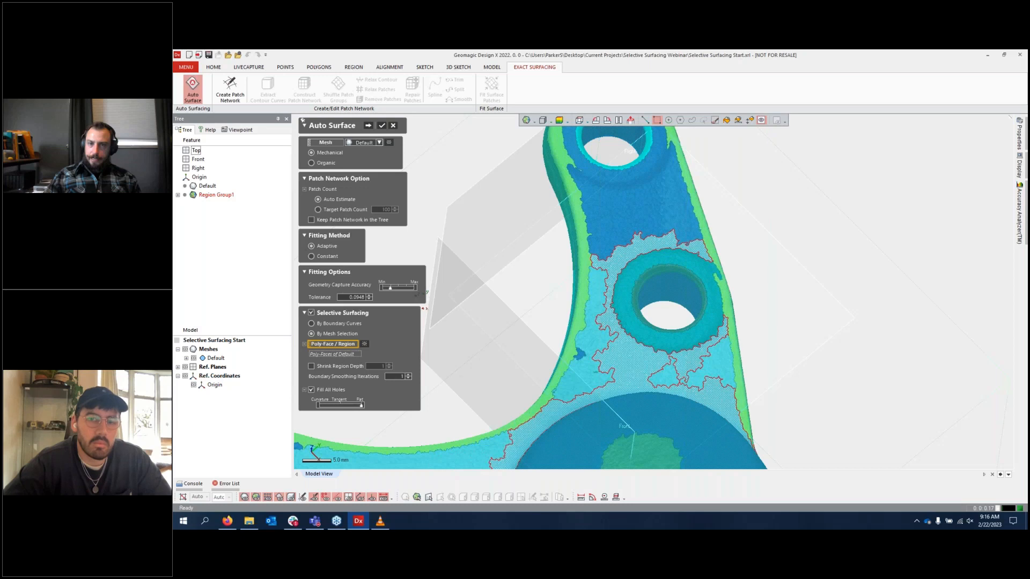
left_click(685, 275)
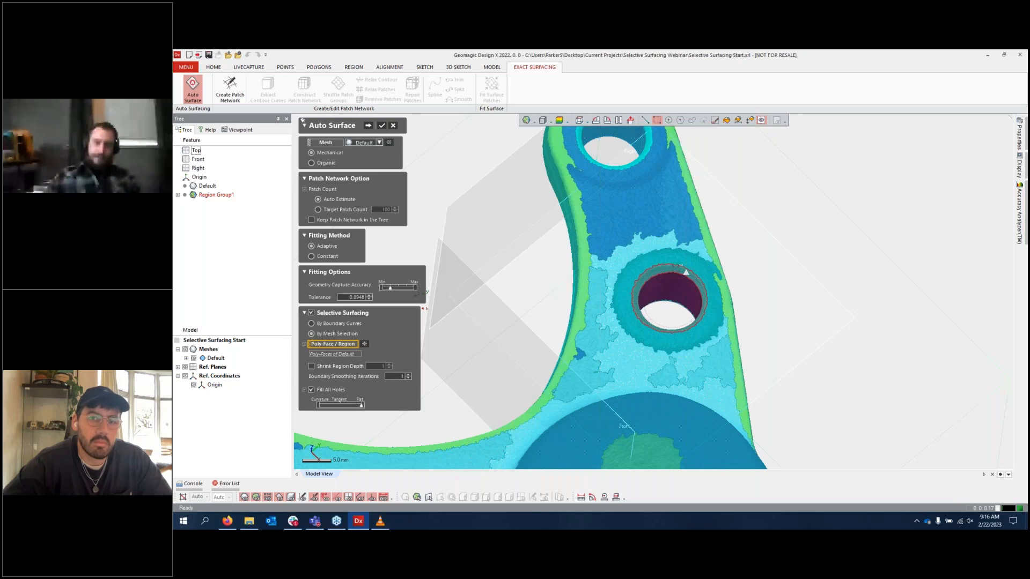
right_click_drag(685, 272, 639, 183)
left_click(639, 183)
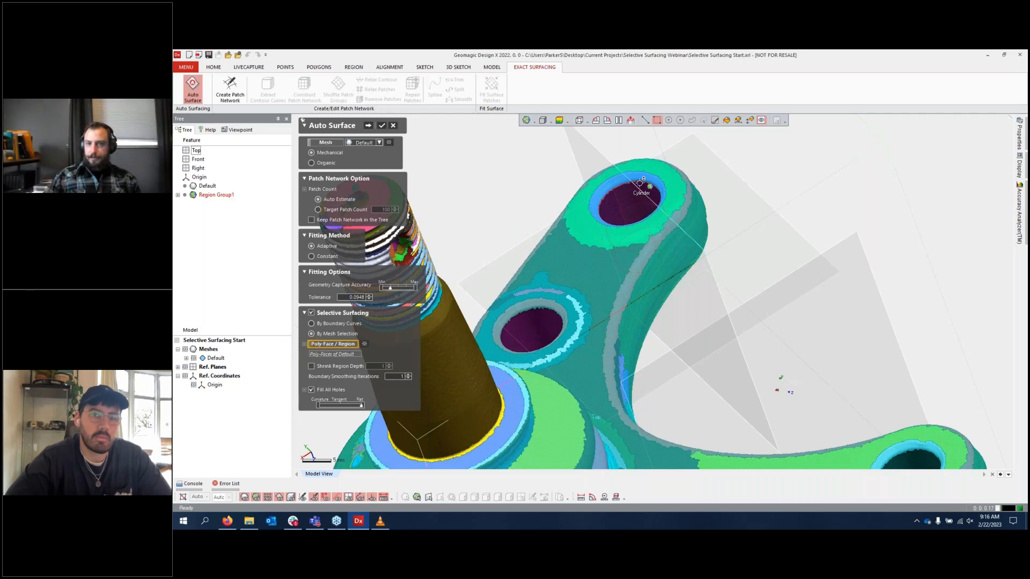
Step: Deselect the narrow edge regions around the rims of the mounting holes
scroll(639, 183, "up", 5)
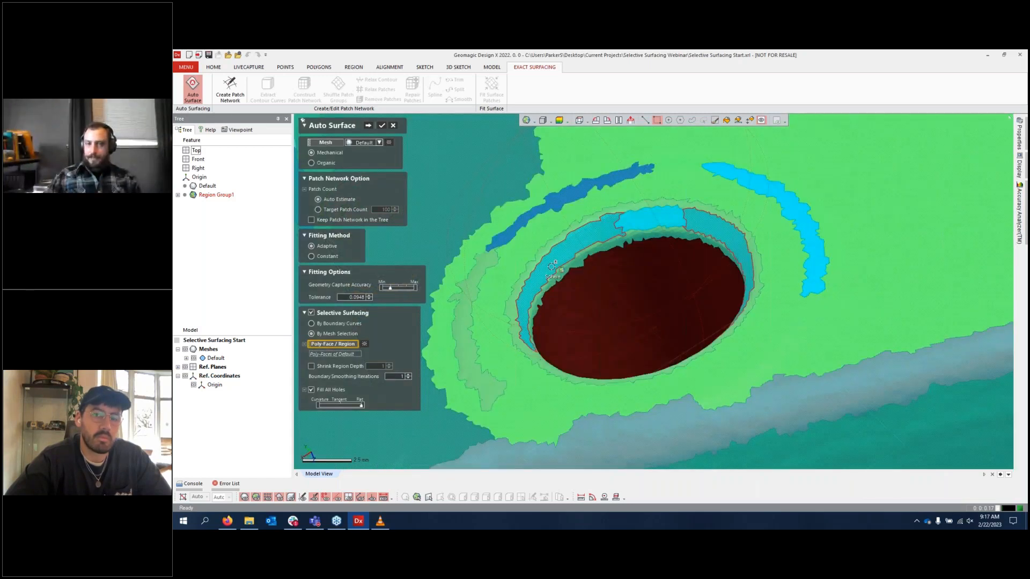
scroll(551, 266, "down", 5)
right_click_drag(551, 267, 569, 311)
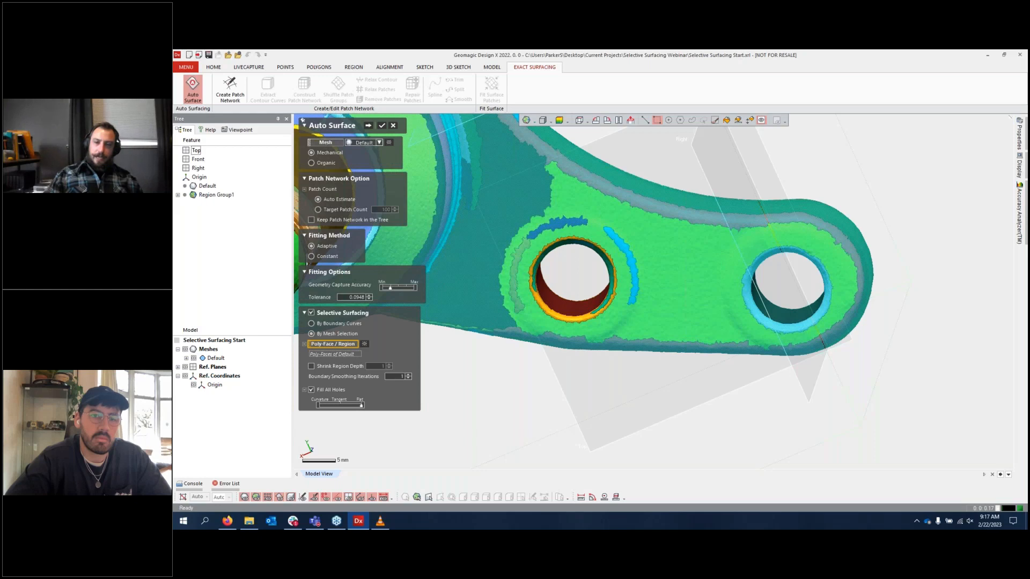
right_click_drag(912, 300, 928, 228)
scroll(929, 228, "up", 4)
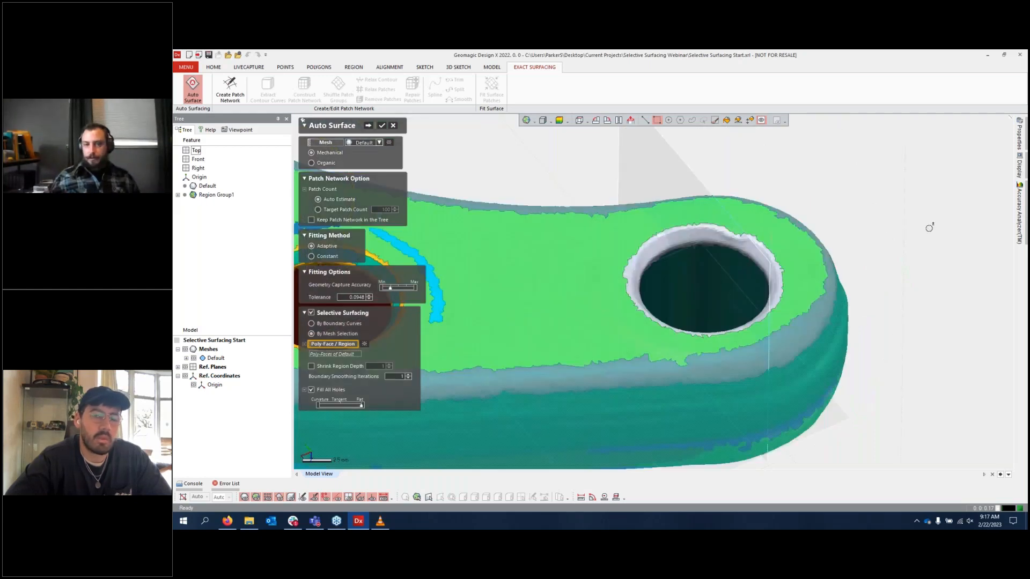
scroll(870, 407, "down", 8)
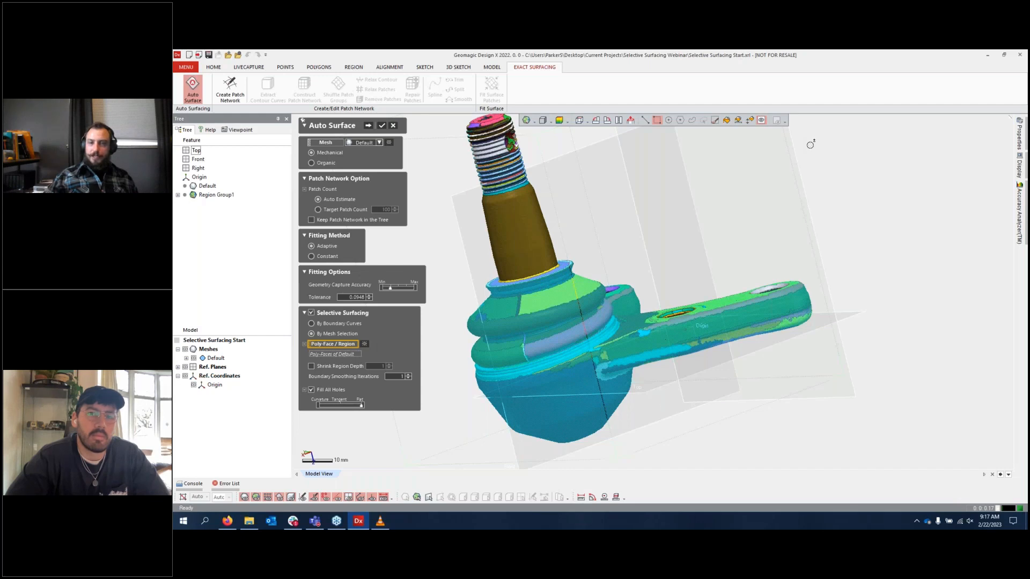
Step: Hide the meshes to find leftover selected poly-faces, then show them and deselect the leftovers in the threaded end with Visible Only off
right_click_drag(809, 145, 796, 208)
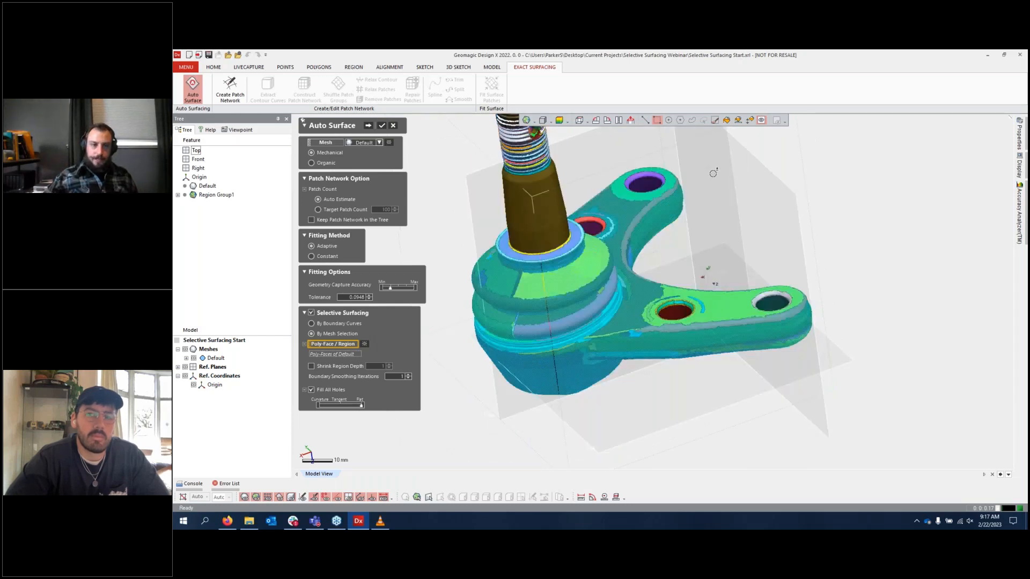
left_click(184, 350)
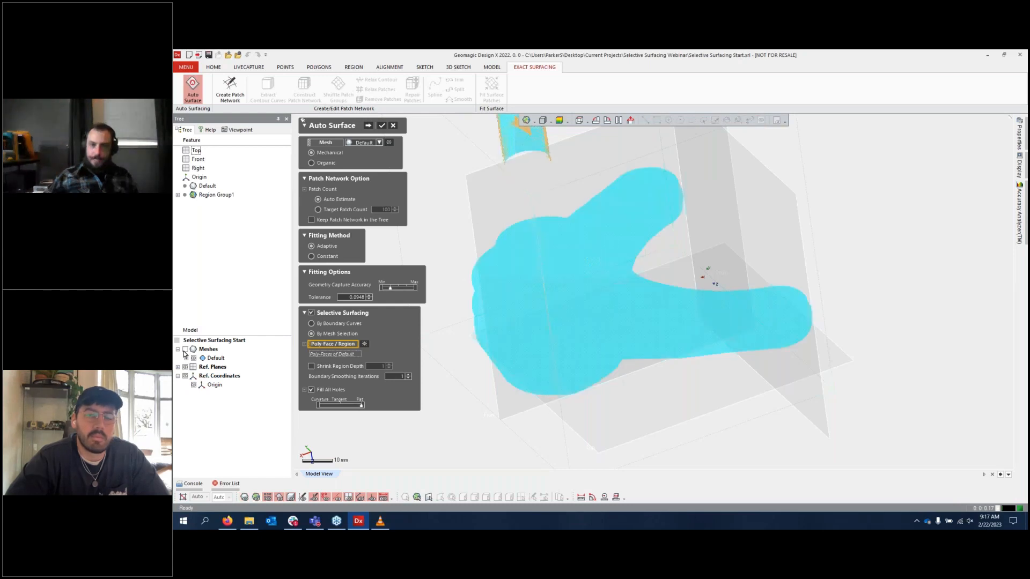
right_click_drag(638, 395, 622, 327)
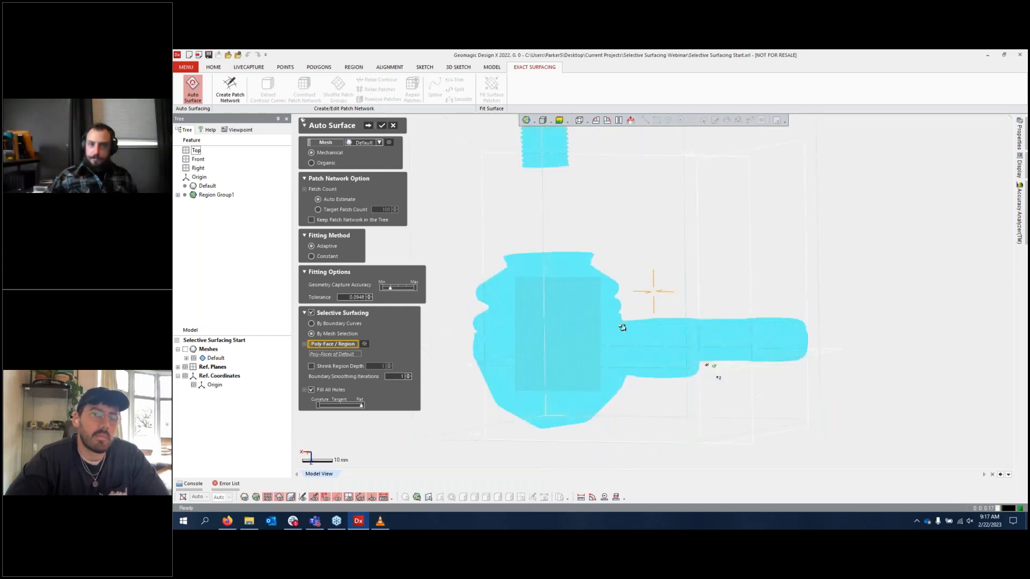
scroll(622, 327, "down", 3)
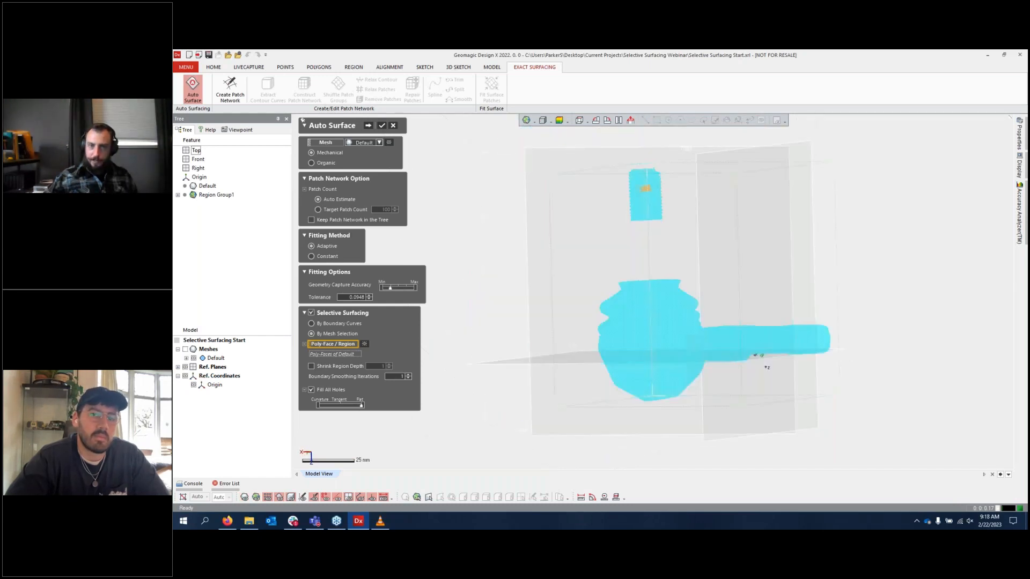
right_click_drag(716, 236, 666, 338)
left_click(178, 349)
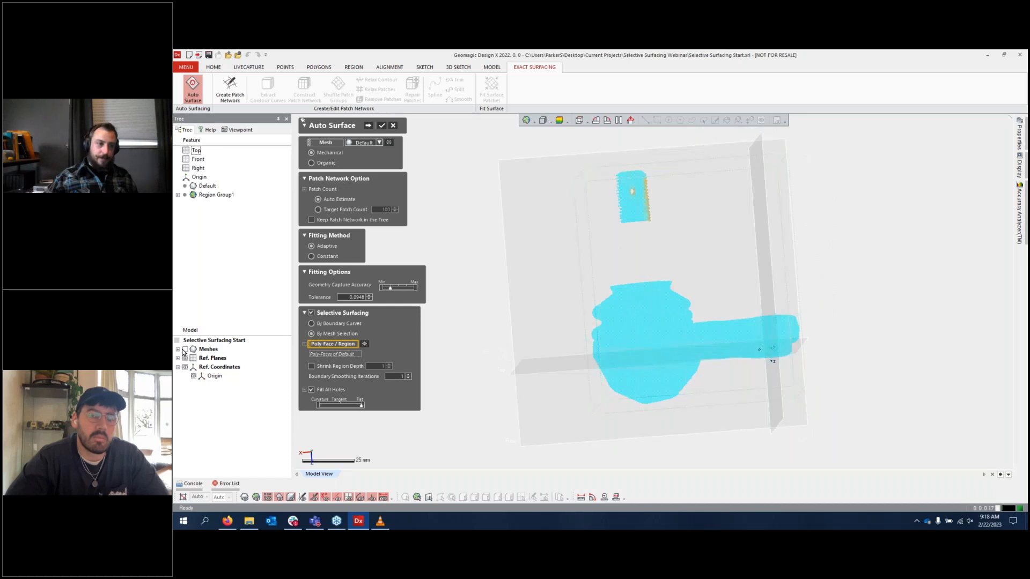
left_click(185, 349)
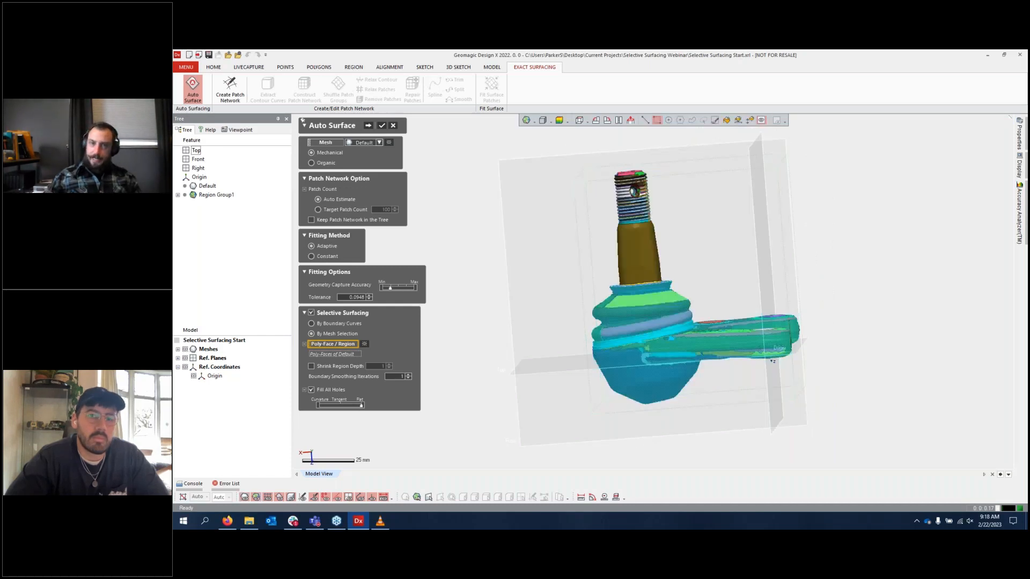
left_click_drag(574, 140, 709, 241)
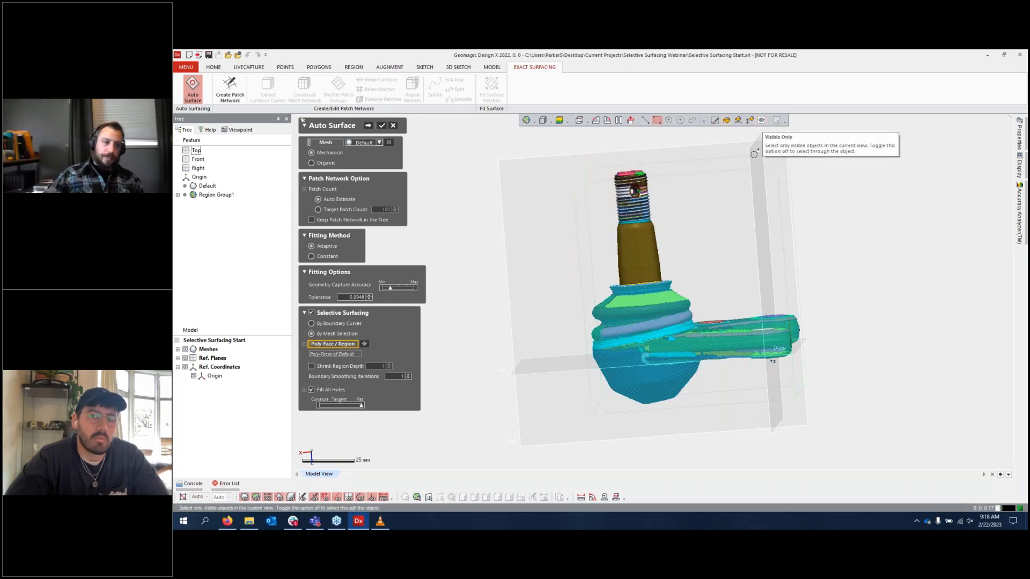
Step: Check the remaining poly-face selection with the meshes hidden, then show the meshes again
left_click(185, 349)
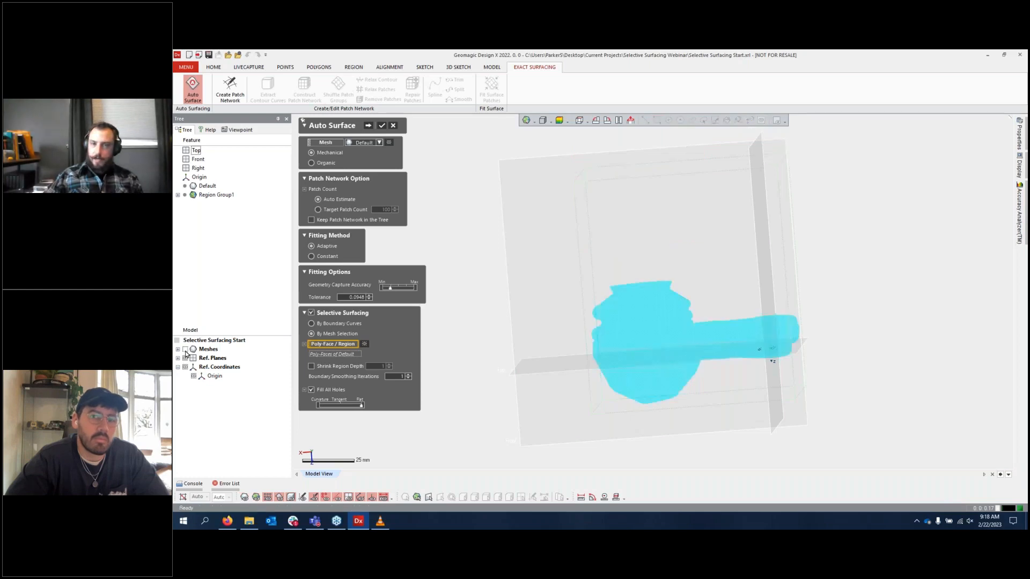
left_click(185, 350)
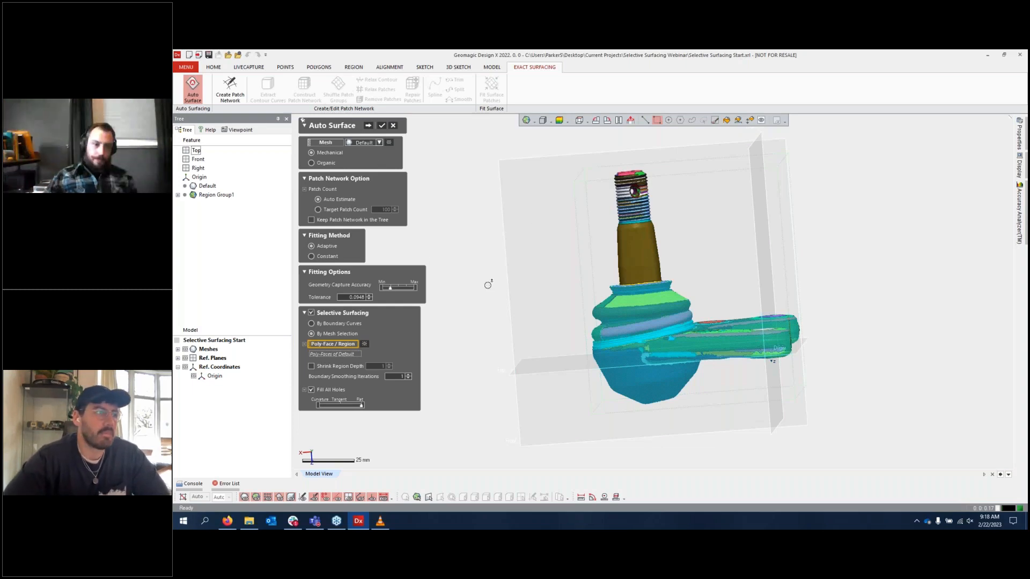
left_click(186, 350)
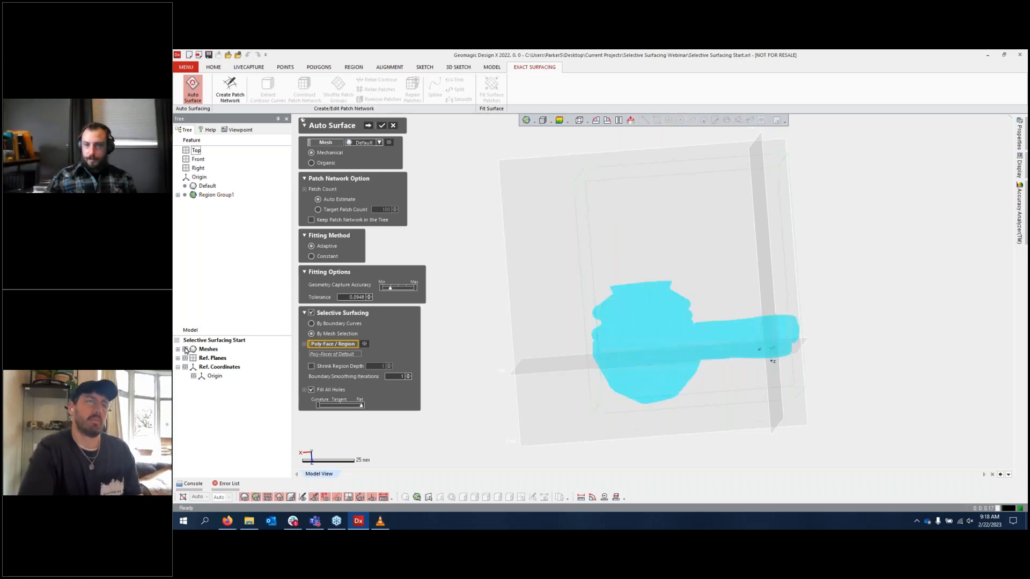
mouse_move(654, 291)
right_mouse_down()
mouse_move(676, 344)
mouse_move(685, 230)
right_mouse_up()
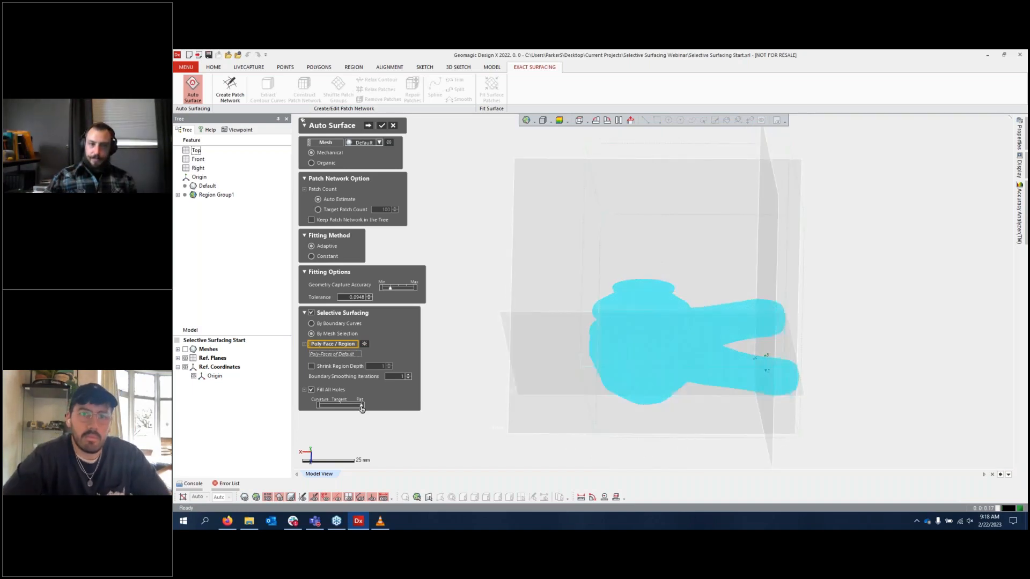
left_click(185, 350)
Step: Enable Shrink Region Depth and hide the regions to inspect the selection boundary around the stud base
left_click(311, 367)
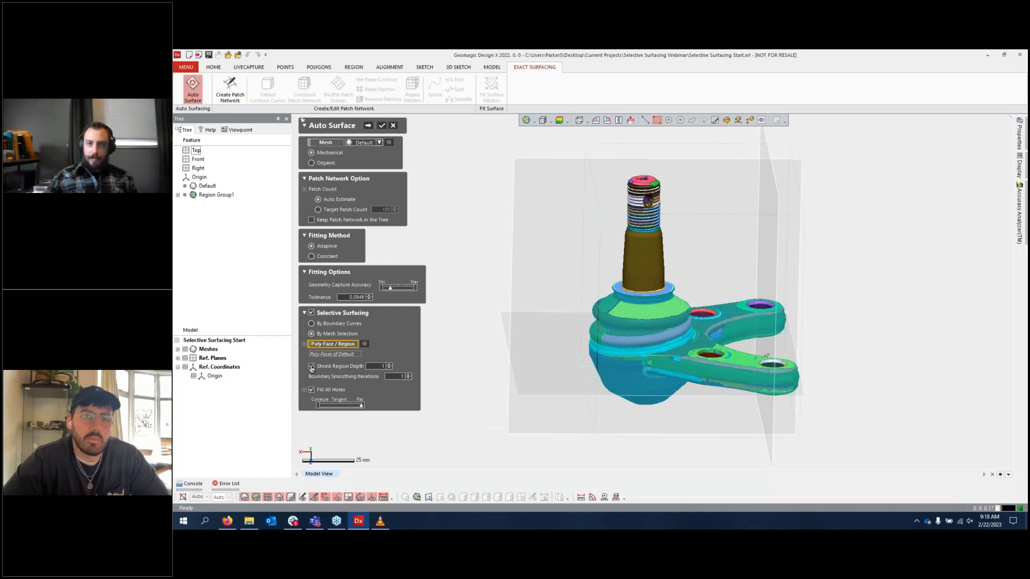
scroll(628, 332, "up", 5)
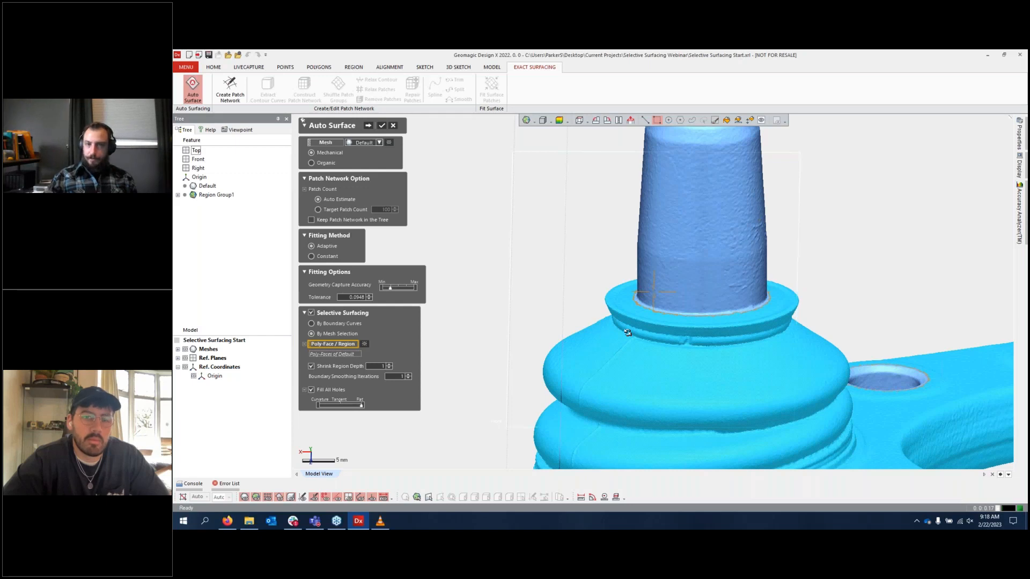
scroll(628, 333, "up", 10)
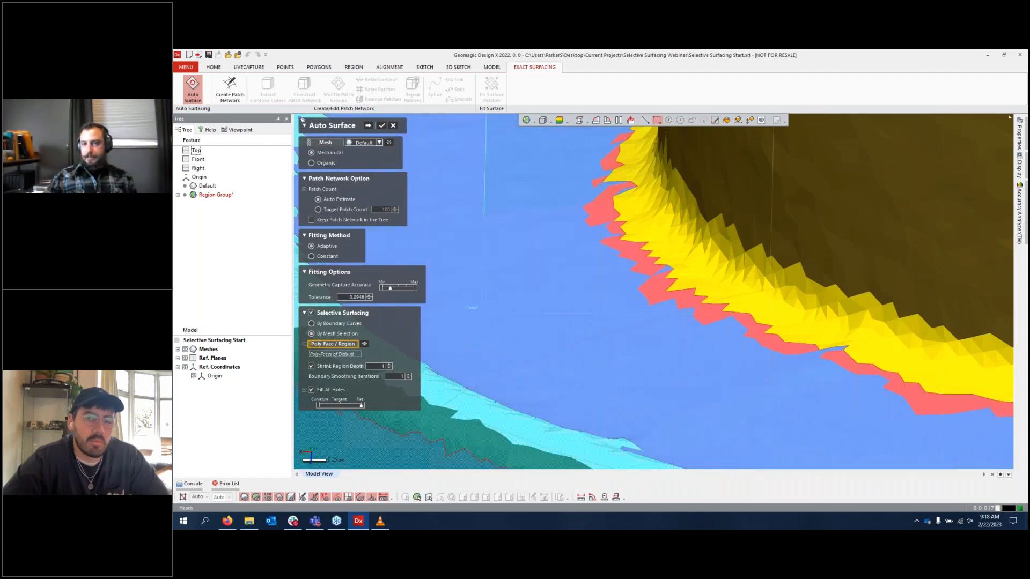
left_click(256, 497)
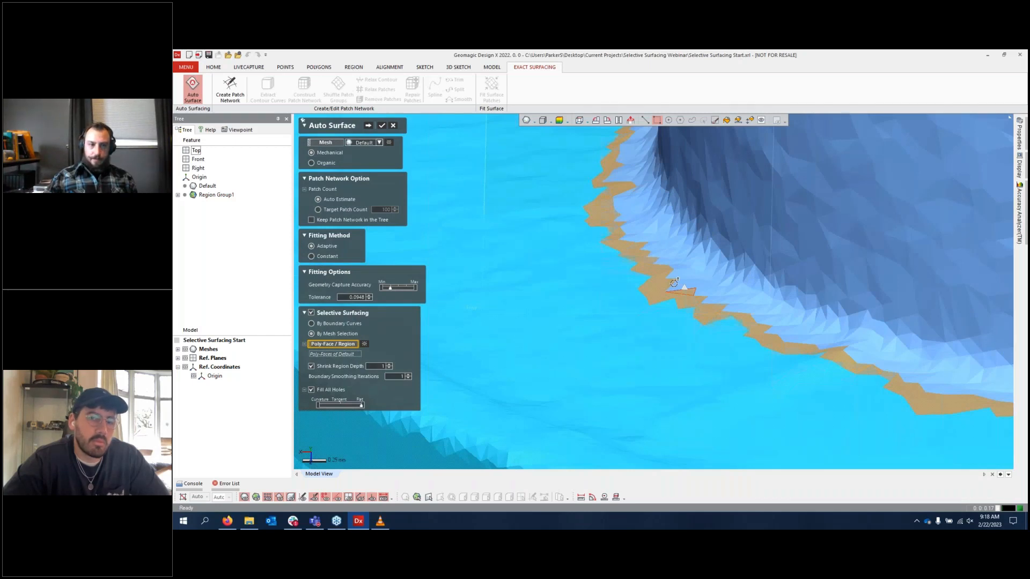
scroll(674, 282, "down", 3)
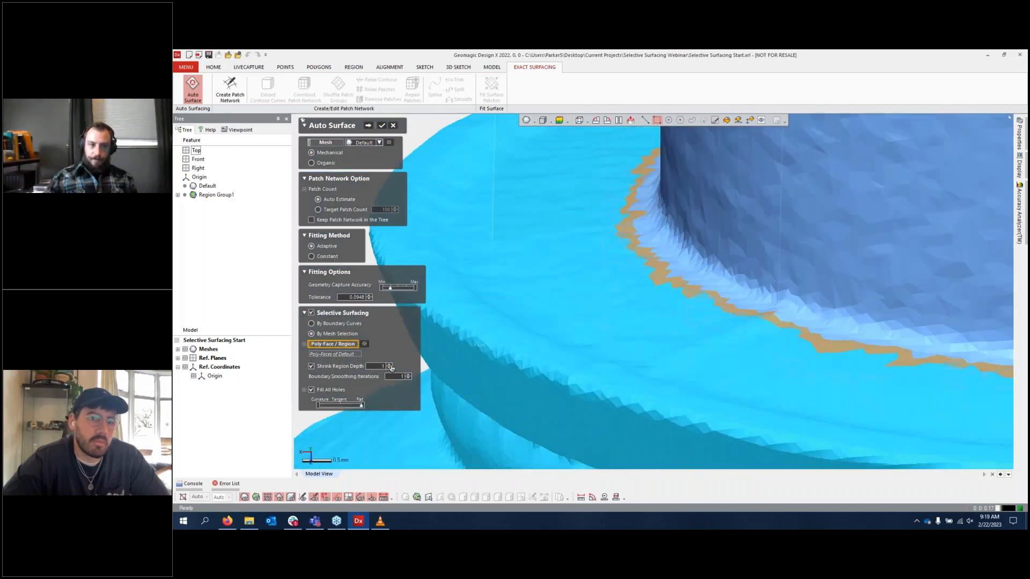
Step: Set the Shrink Region Depth to 5 and inspect the selection boundary around the stud base and mounting holes
left_click(391, 368)
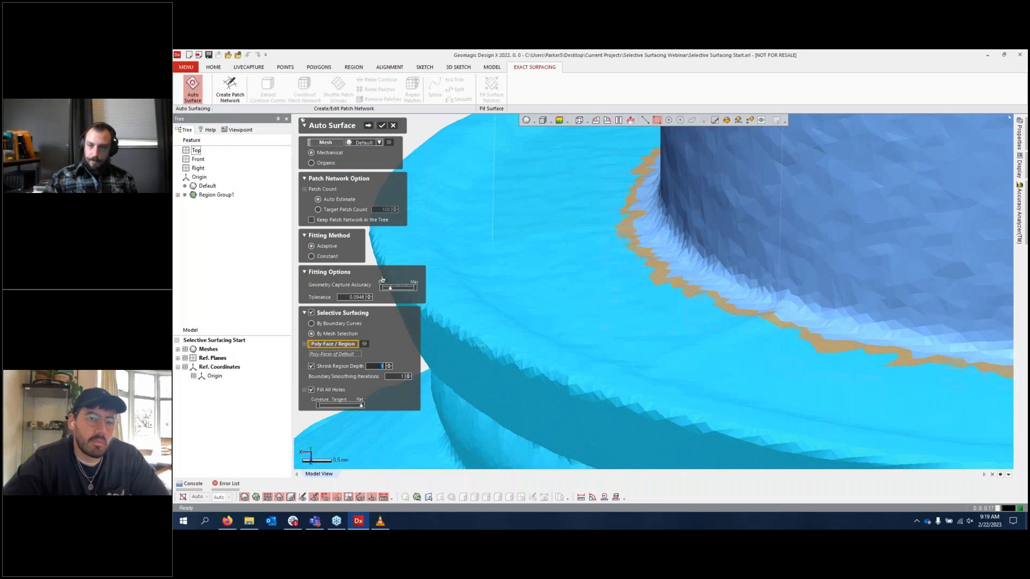
type("5")
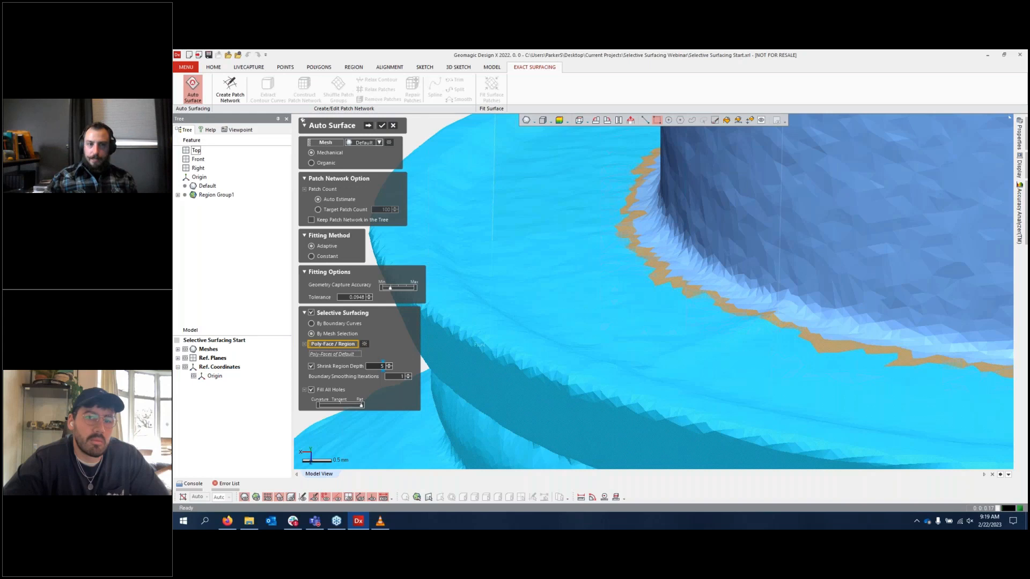
key("Return")
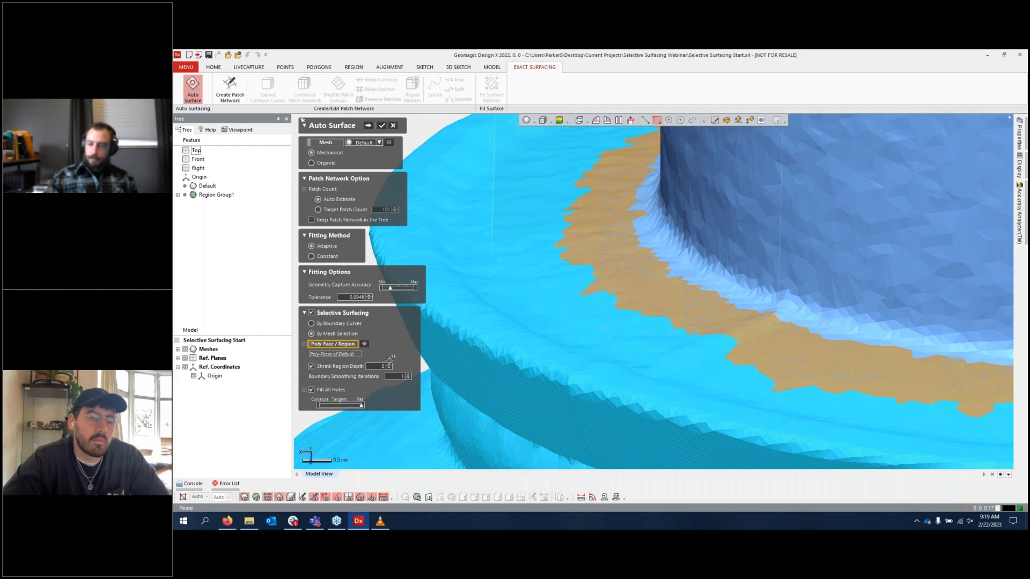
scroll(645, 235, "down", 3)
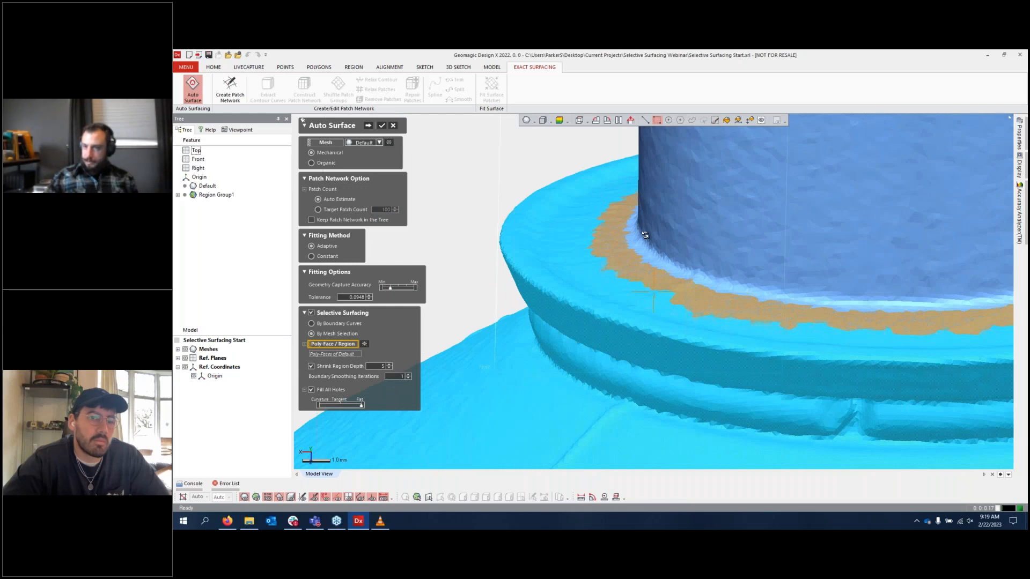
scroll(645, 235, "down", 5)
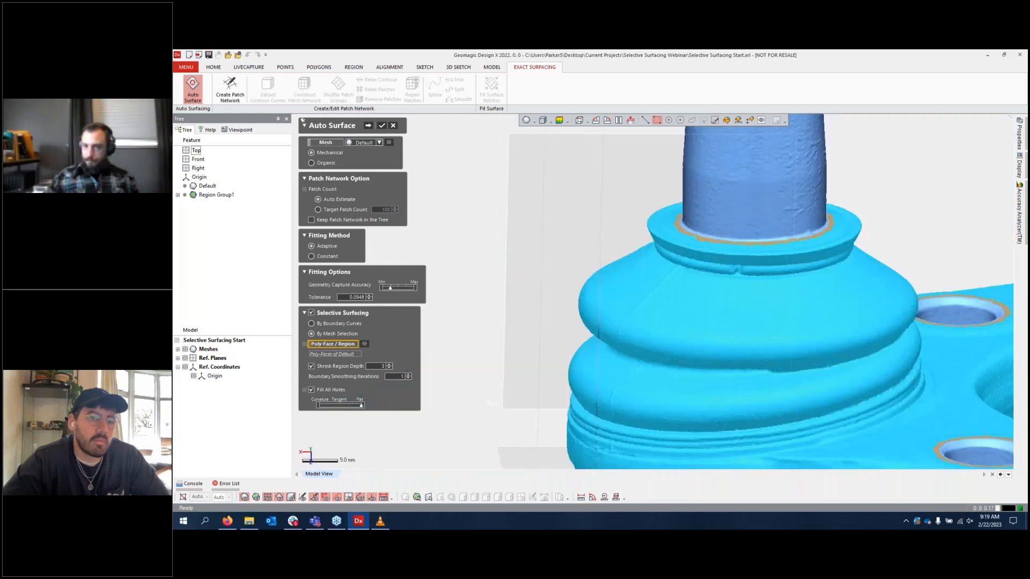
scroll(967, 441, "up", 1)
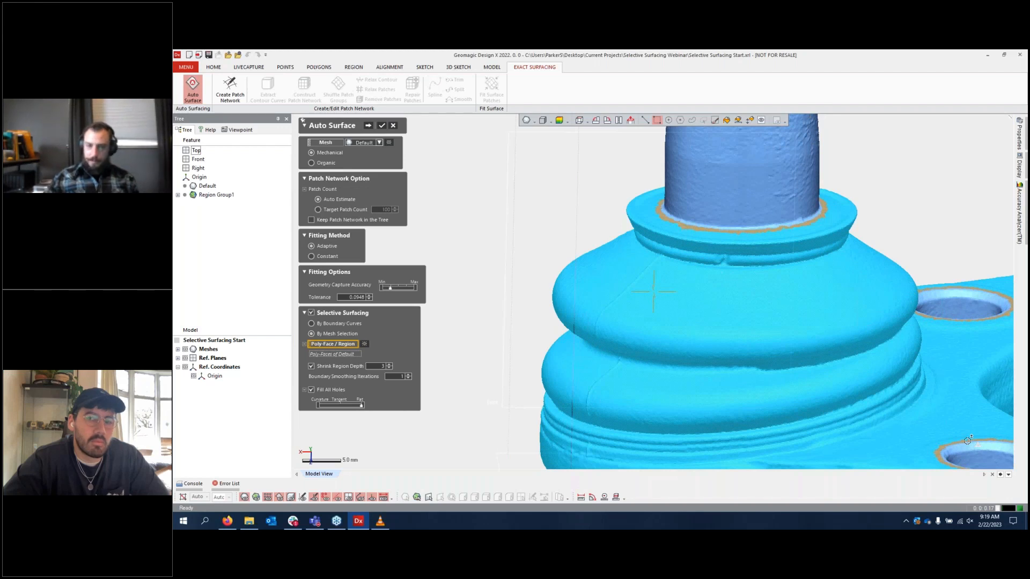
scroll(967, 441, "up", 5)
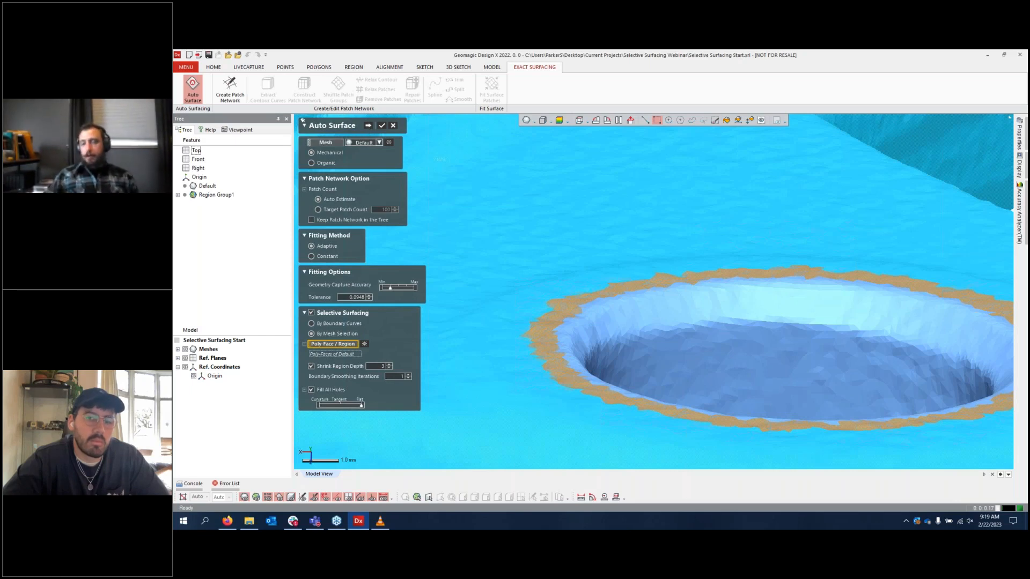
Step: Advance Auto Surface to generate the hole-filled mesh and inspect the closed stud opening and mounting holes
left_click(368, 125)
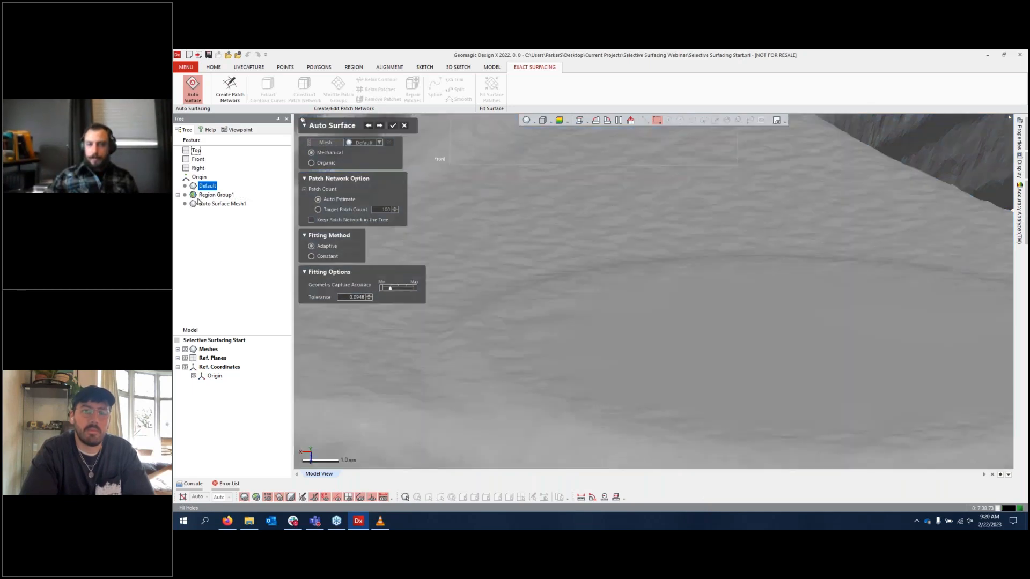
scroll(614, 230, "down", 8)
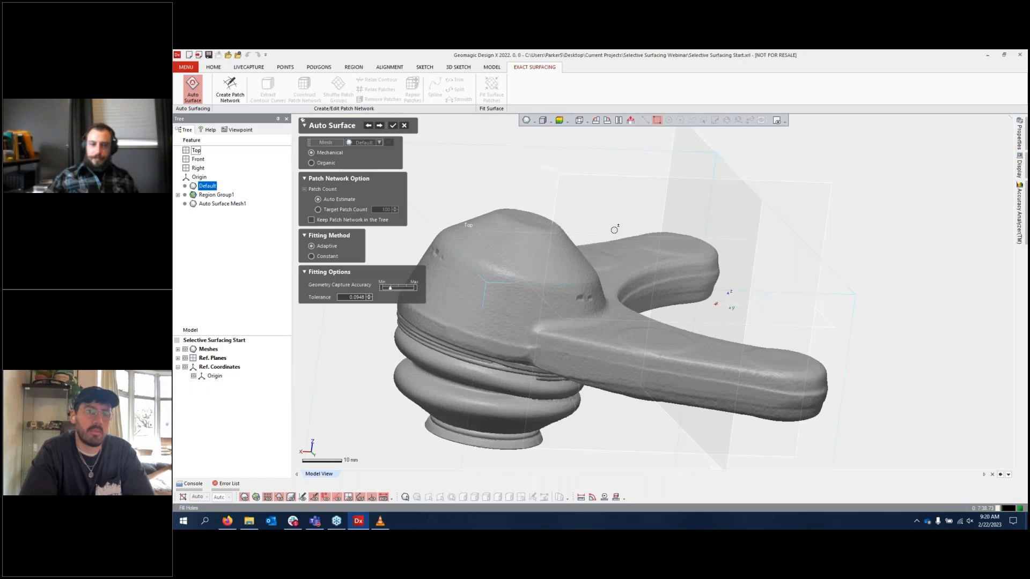
right_click_drag(614, 230, 604, 312)
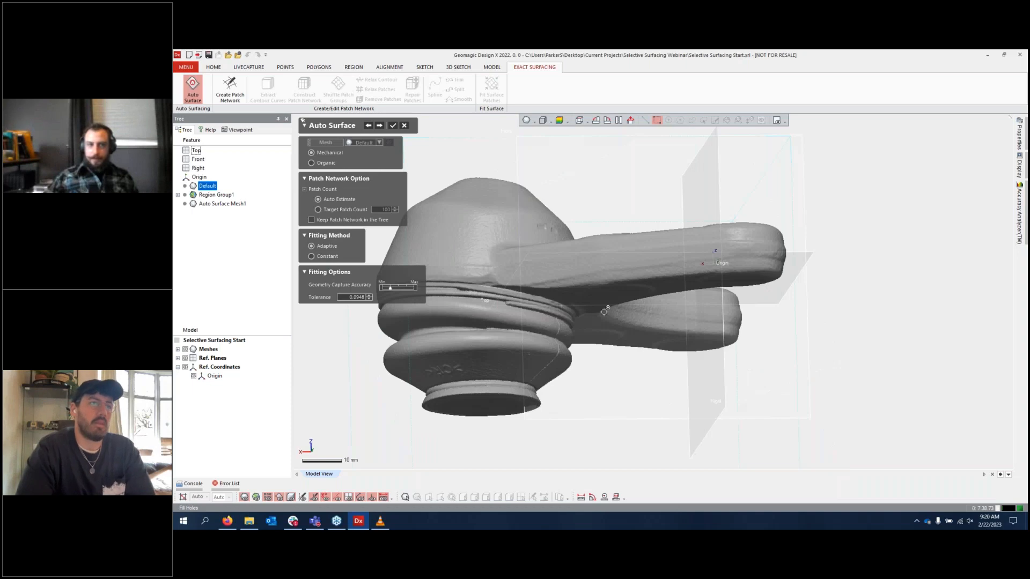
right_click_drag(605, 312, 427, 186)
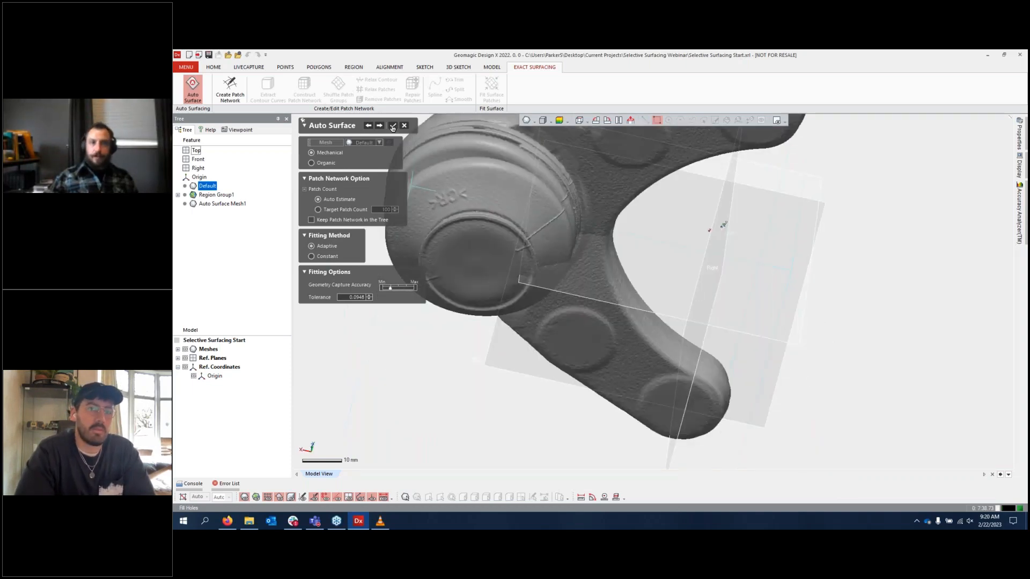
Step: Run the Auto Surface fitting on the filled mesh, and expand the Meshes group and Auto Surface Mesh1 in the model tree
left_click(392, 127)
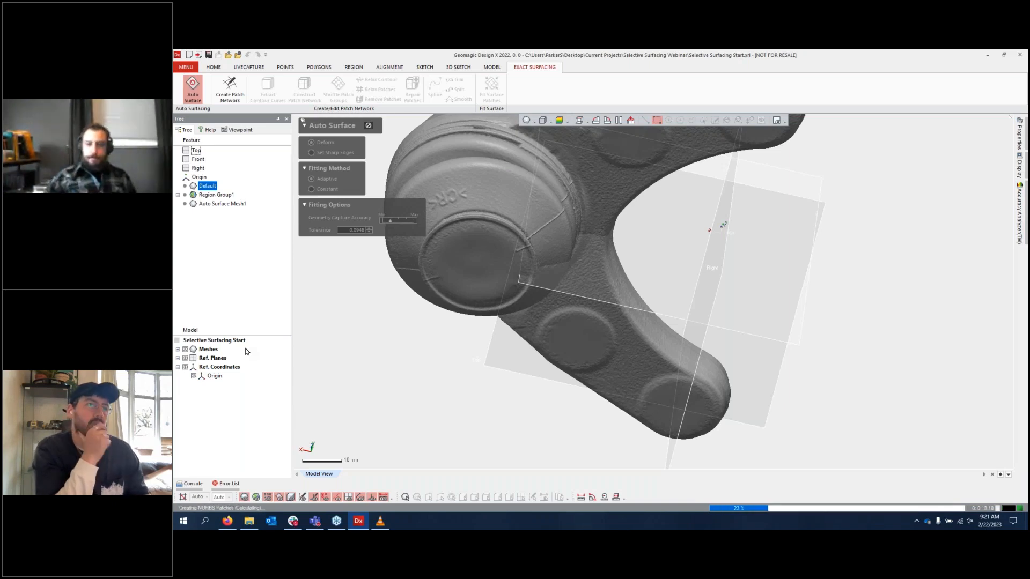
left_click(178, 349)
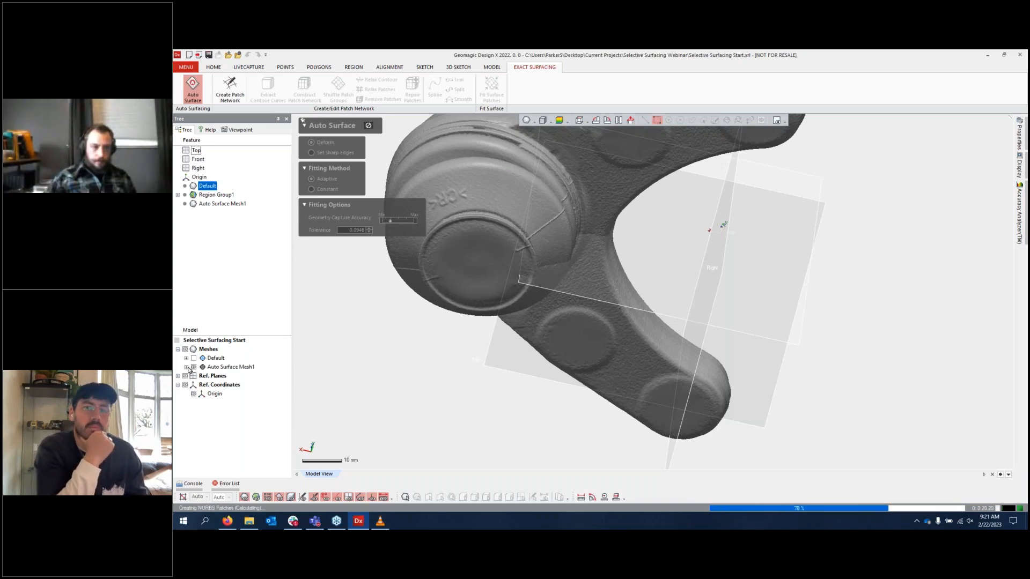
left_click(186, 367)
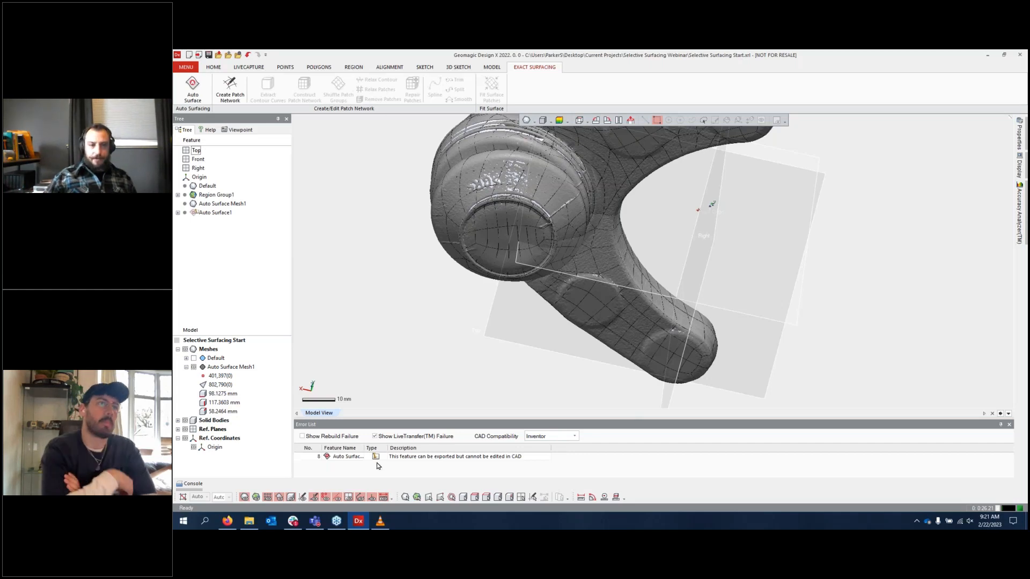
Step: Highlight the Auto Surface feature from its error list entry, then expand the solid bodies in the model tree
left_click(408, 457)
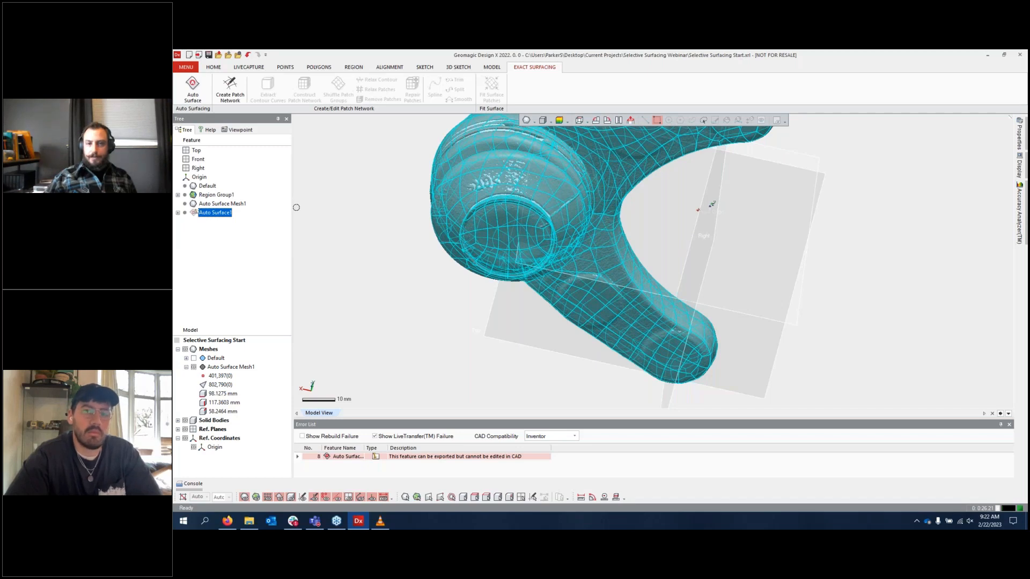
left_click(368, 252)
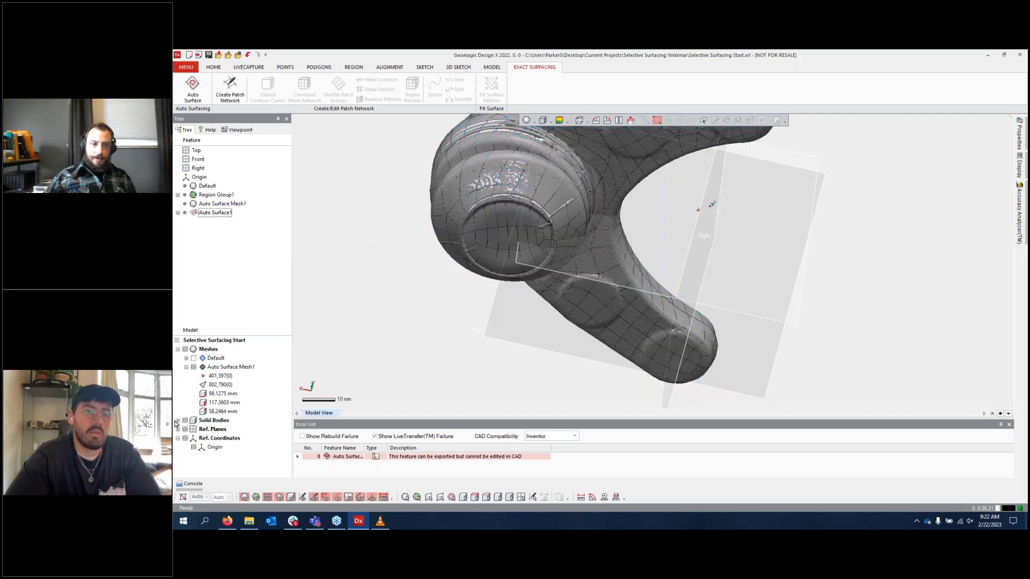
left_click(186, 367)
left_click(177, 376)
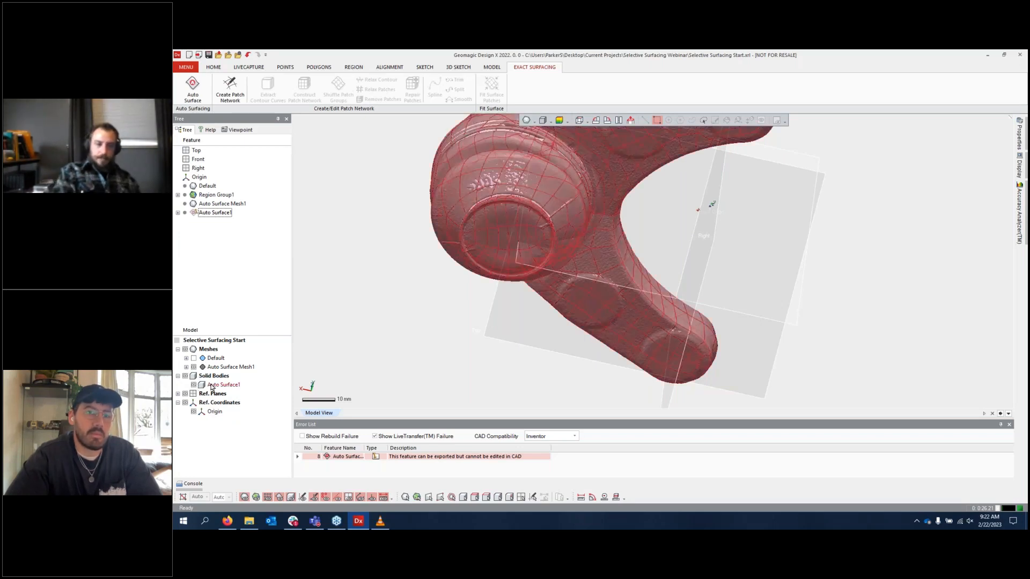
Step: Hide the meshes to examine the fitted surface body on its own, and save the project
key("ctrl+1")
key("ctrl+s")
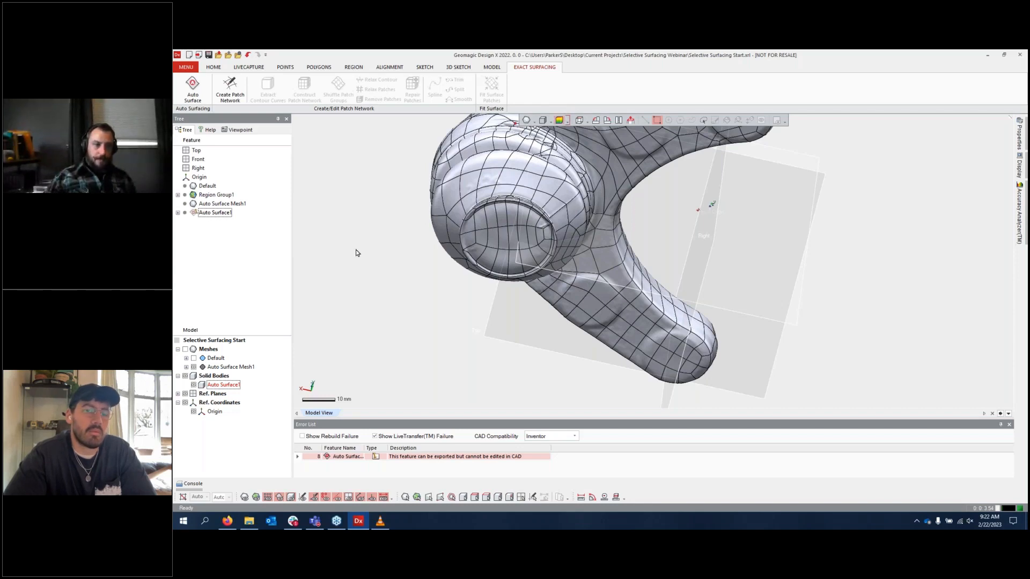
right_click_drag(357, 252, 663, 236)
Step: Show the meshes and hide the solid body to examine the filled mesh from the side and above
left_click(185, 349)
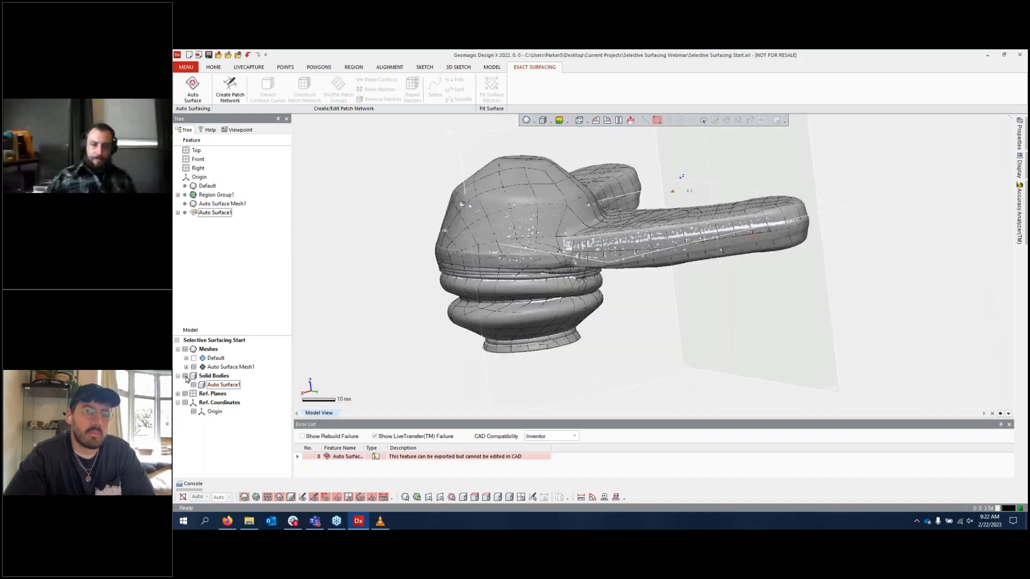
left_click(185, 376)
left_click(220, 213)
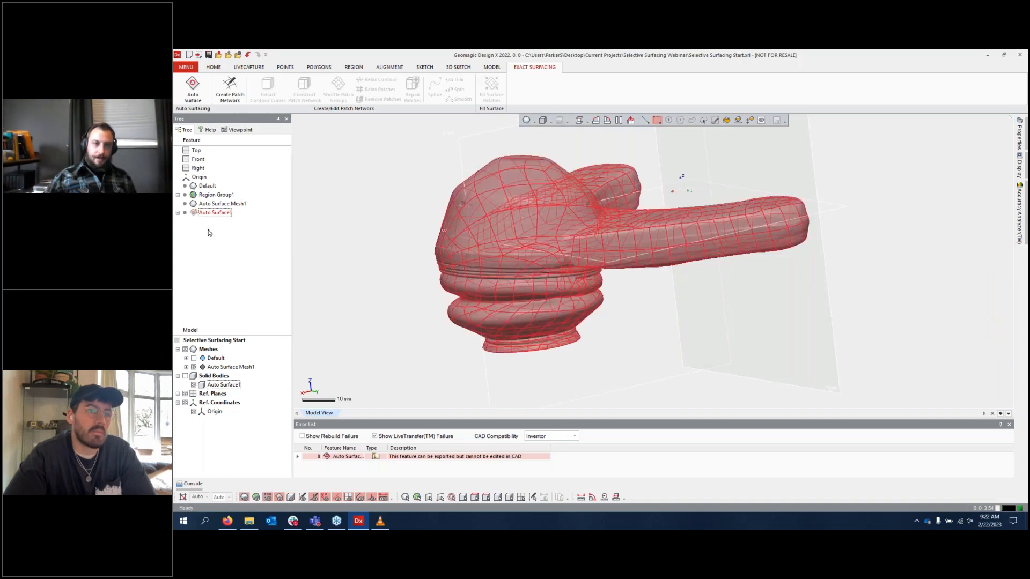
left_click(215, 274)
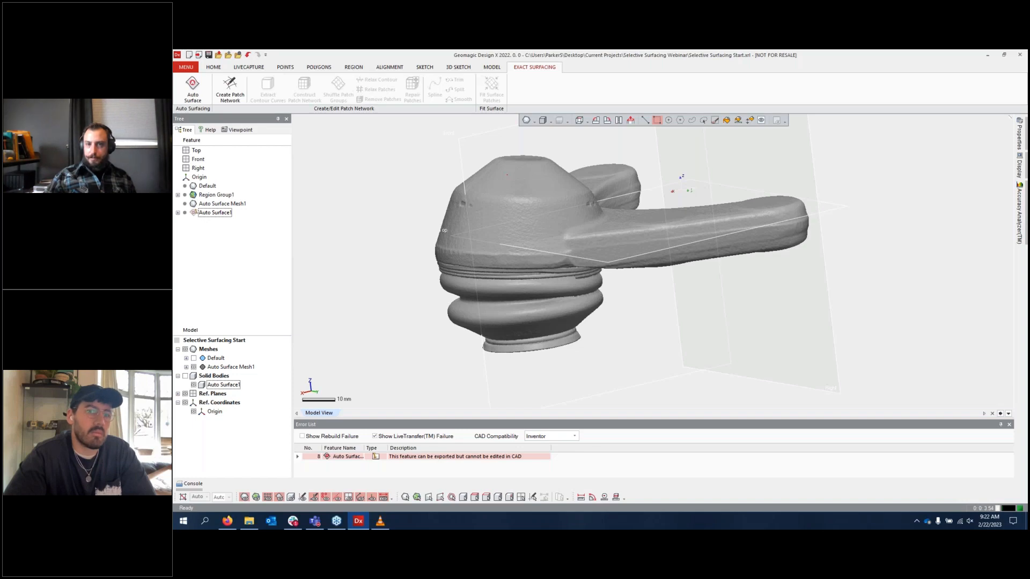
mouse_move(672, 163)
right_mouse_down()
mouse_move(674, 217)
mouse_move(649, 300)
right_mouse_up()
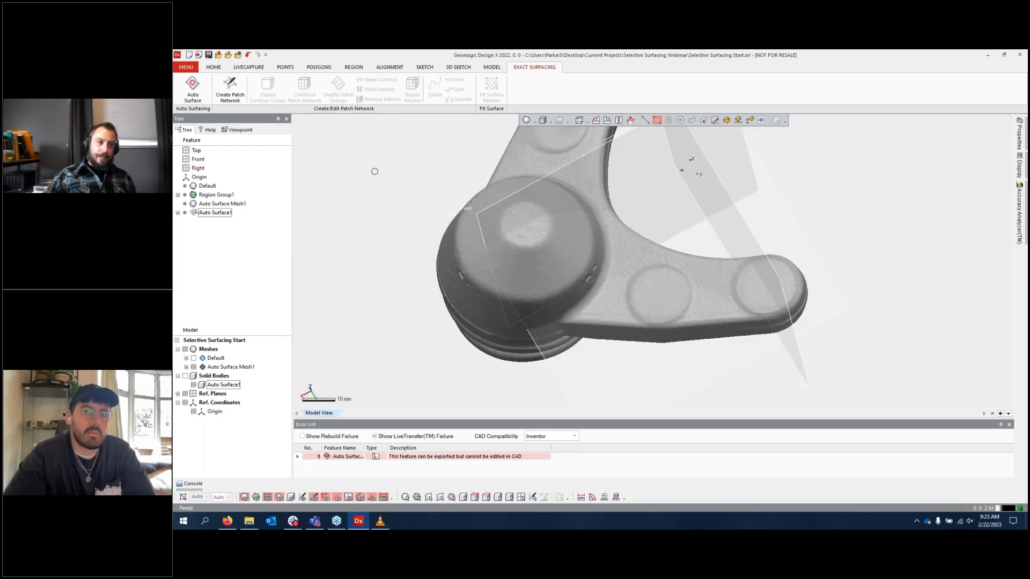
Step: Show the original Default mesh instead of Auto Surface Mesh1, together with the auto-surfaced solid body
left_click(234, 205)
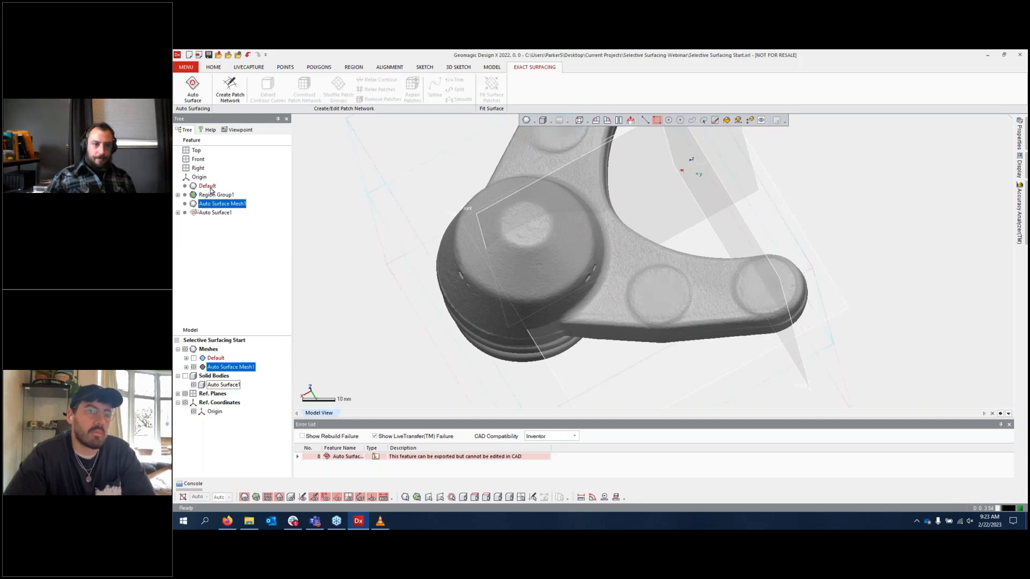
left_click(194, 358)
left_click(194, 368)
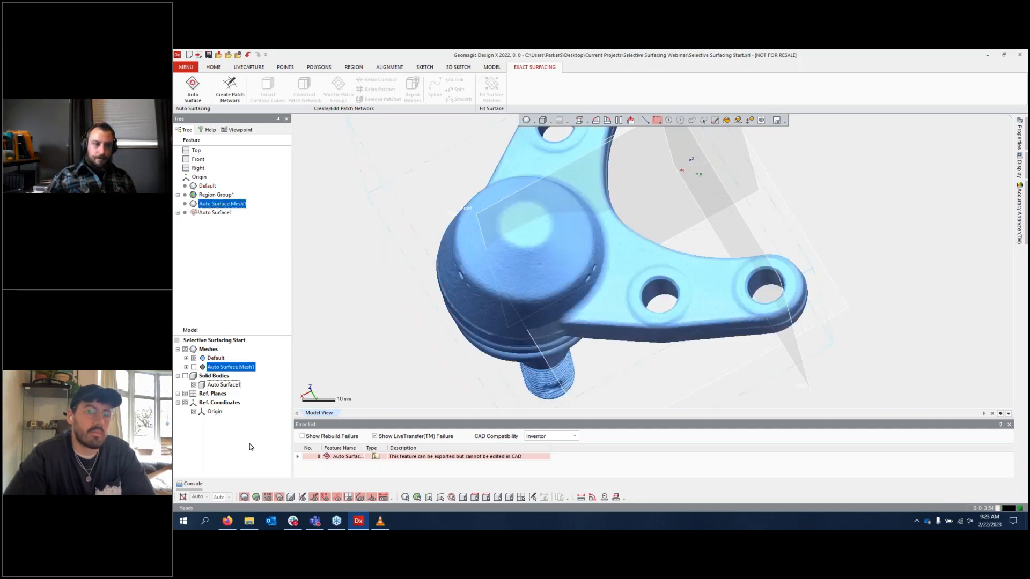
left_click(192, 385)
right_click_drag(386, 284, 402, 291)
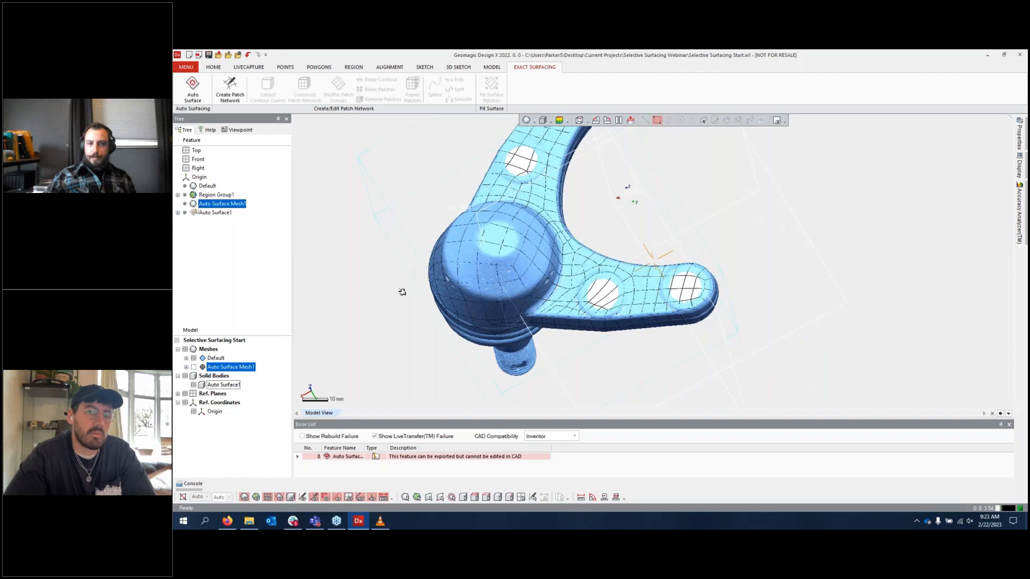
right_click_drag(402, 291, 429, 326, "ctrl")
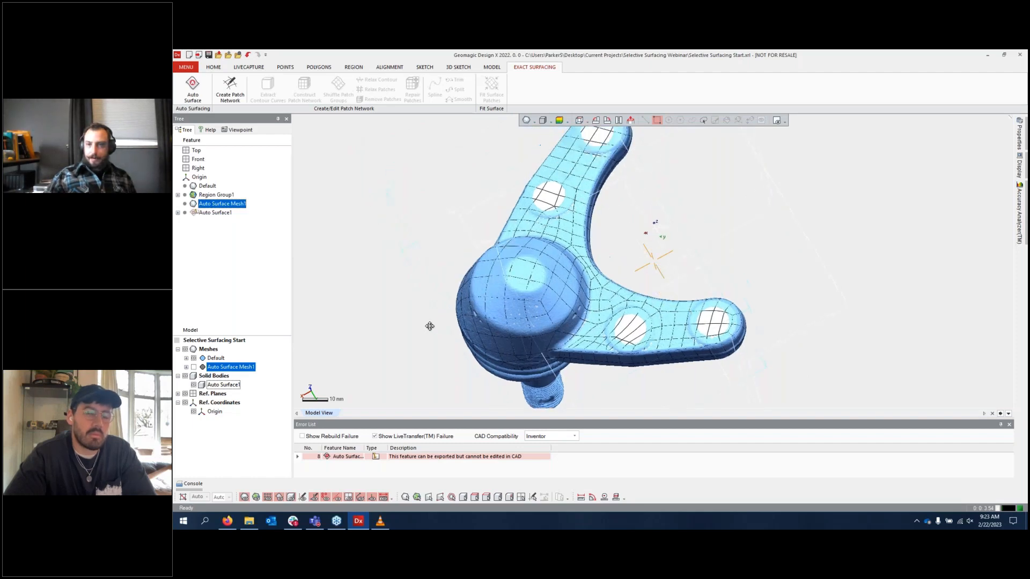
Step: Start a mesh sketch on the Top plane with a 0 mm base plane offset and a 23.5 mm silhouette range
right_click(844, 290)
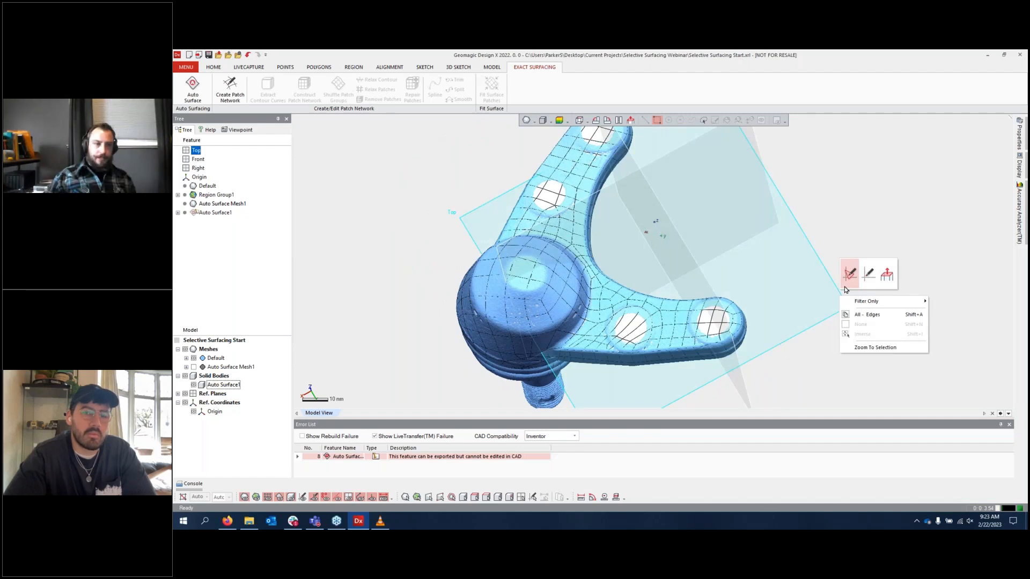
left_click(850, 274)
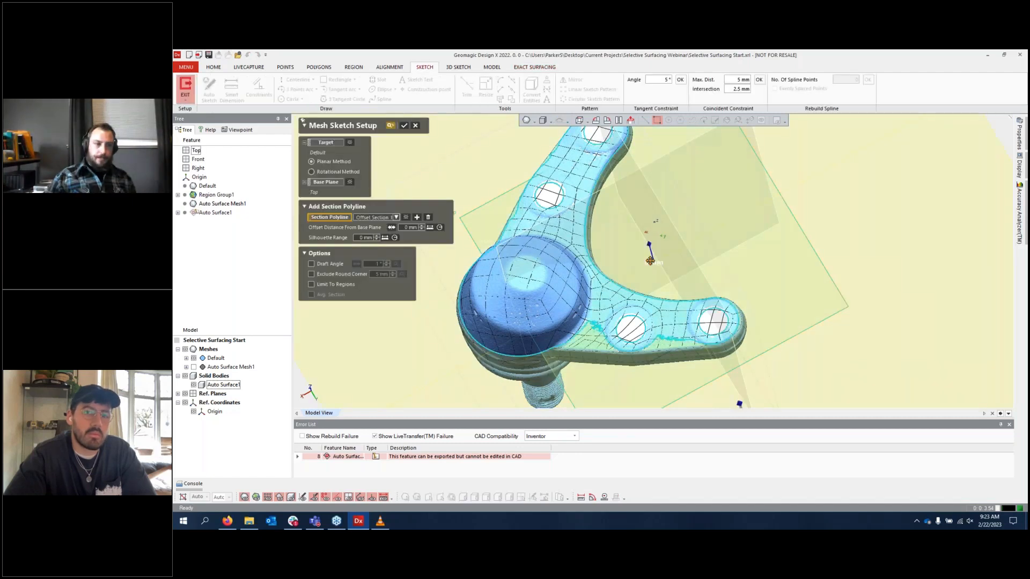
left_click(405, 127)
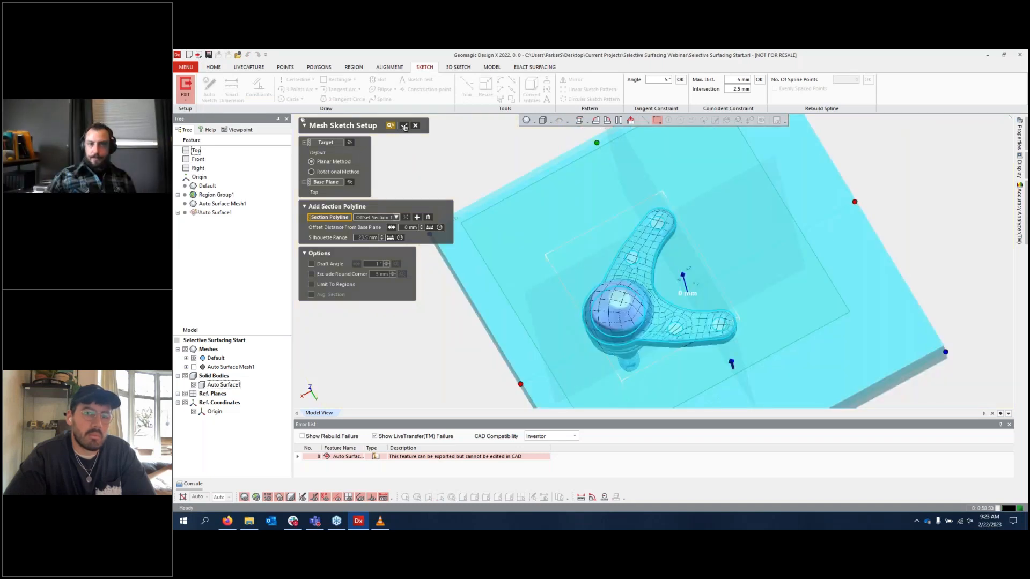
left_click(404, 127)
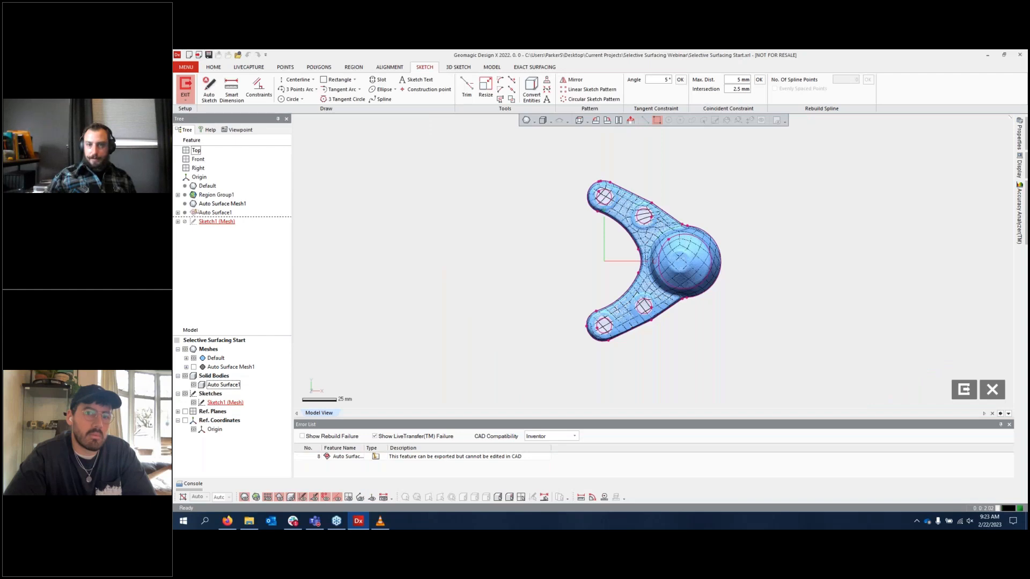
Step: Hide the mesh and solid body, then fit circles to the section polylines of the four mounting holes in the arms
key("ctrl+1")
key("ctrl+5")
left_click(291, 100)
scroll(622, 210, "up", 5)
double_click(587, 169)
double_click(665, 207)
double_click(668, 386)
scroll(660, 241, "down", 5)
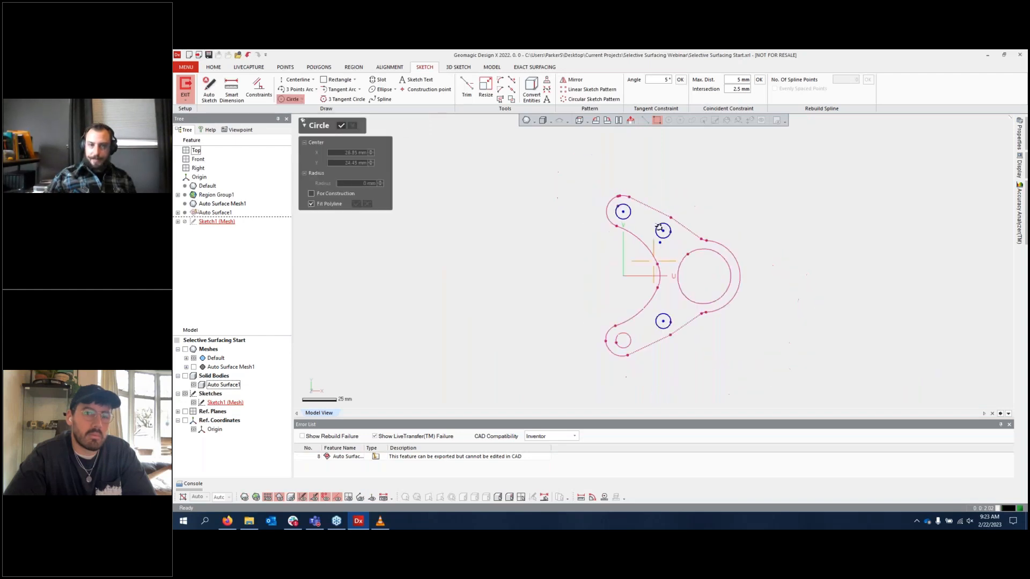
double_click(621, 339)
key("Escape")
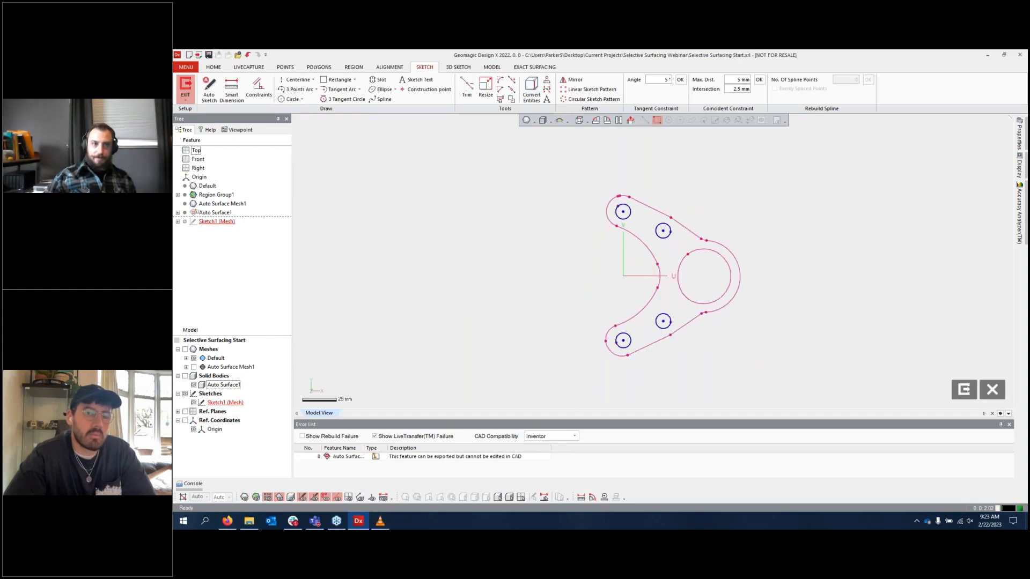
Step: Apply an Equal Radius constraint to the four mounting hole circles in the mesh sketch
scroll(708, 248, "up", 4)
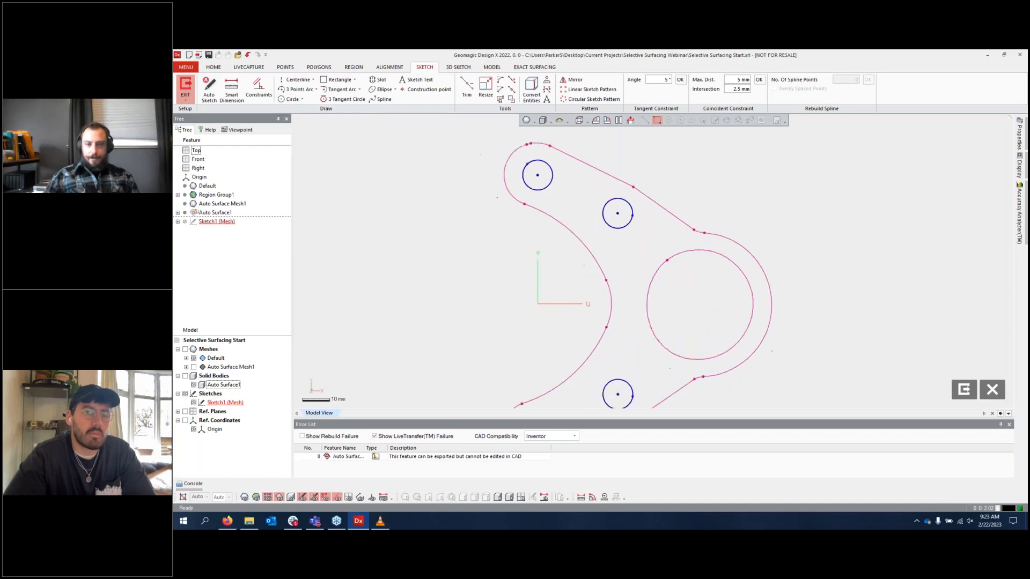
scroll(697, 233, "down", 1)
left_click(563, 399)
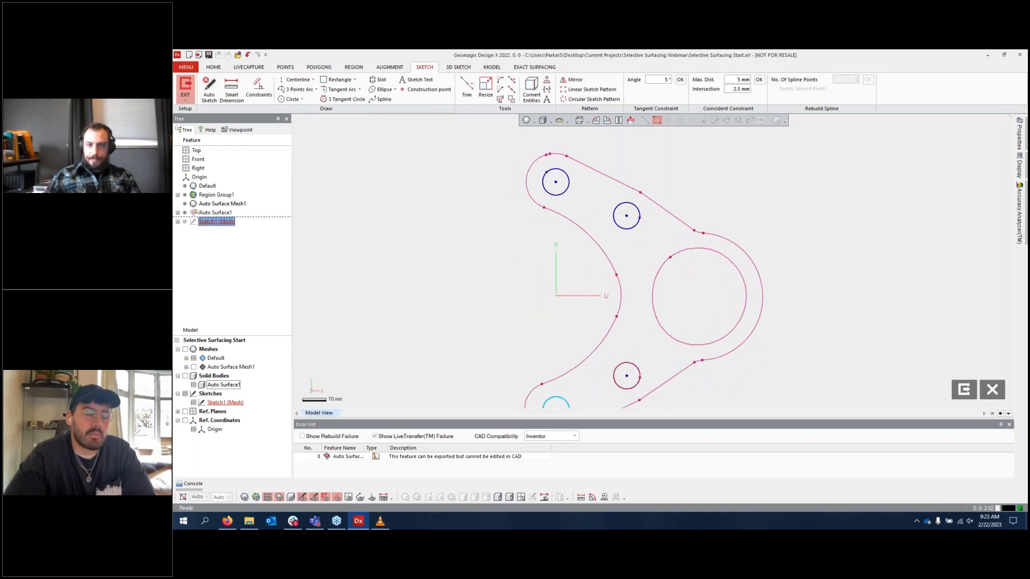
left_click(625, 363)
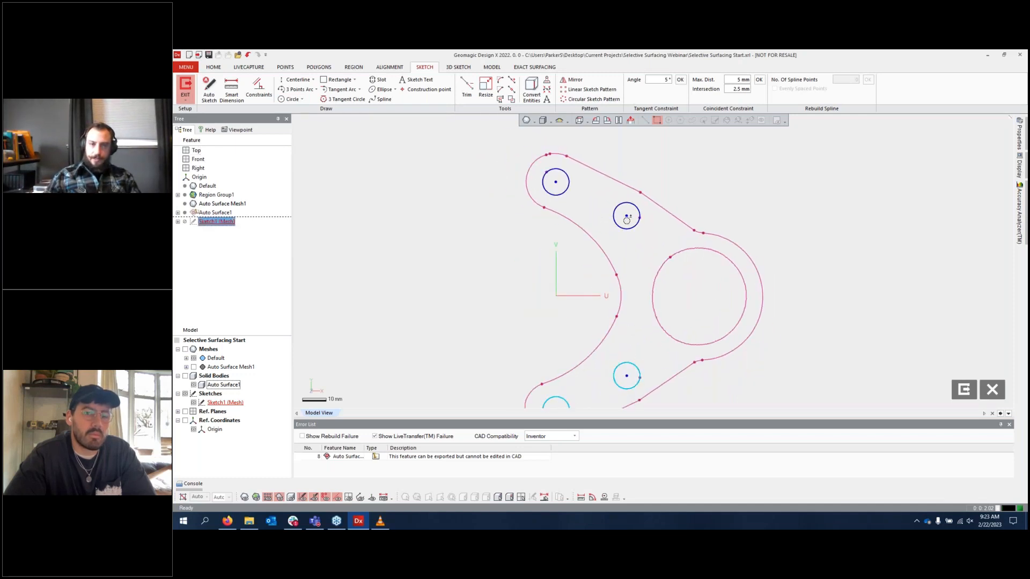
left_click(626, 218)
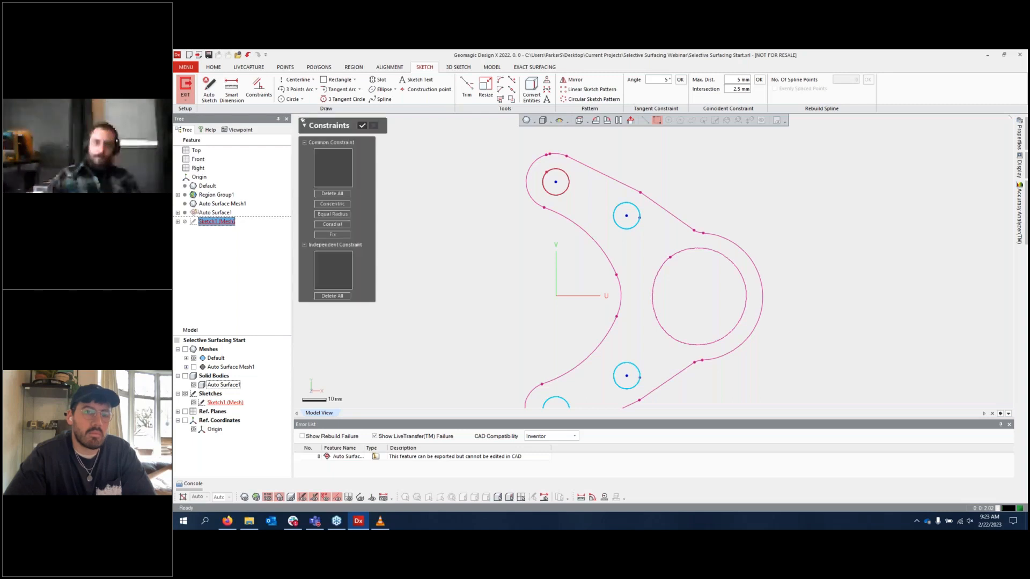
left_click(362, 125)
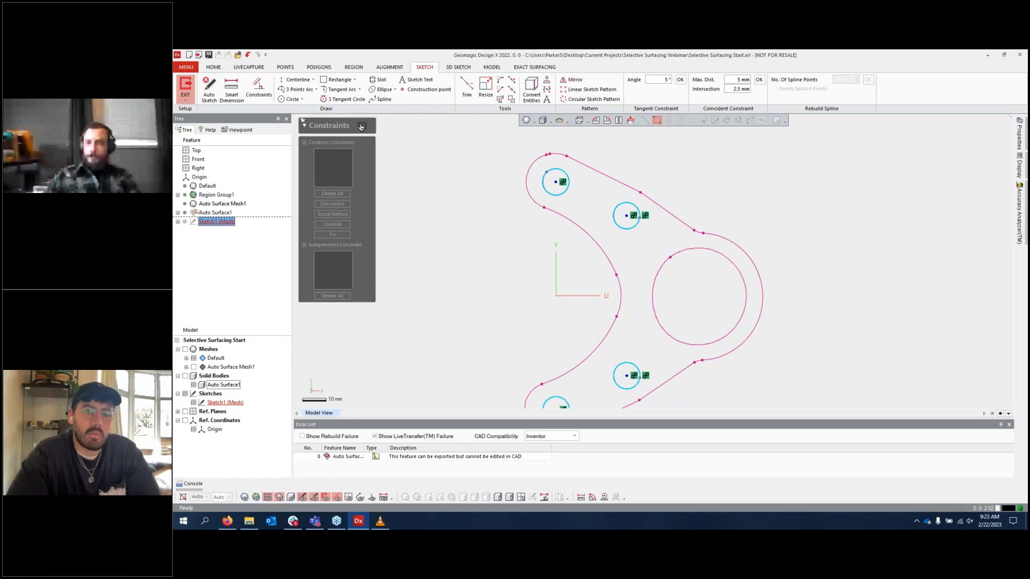
left_click(471, 288)
Step: Dimension the upper outer mounting hole circle with a diameter of 11 mm and finish the mesh sketch
middle_click_drag(503, 279, 500, 254)
left_click(231, 90)
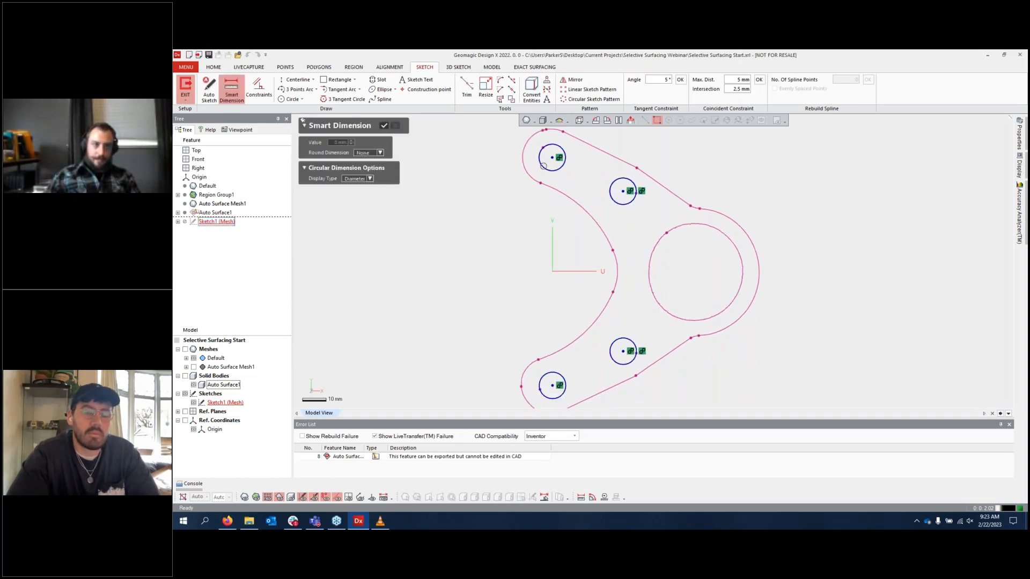
left_click(539, 163)
left_click(492, 174)
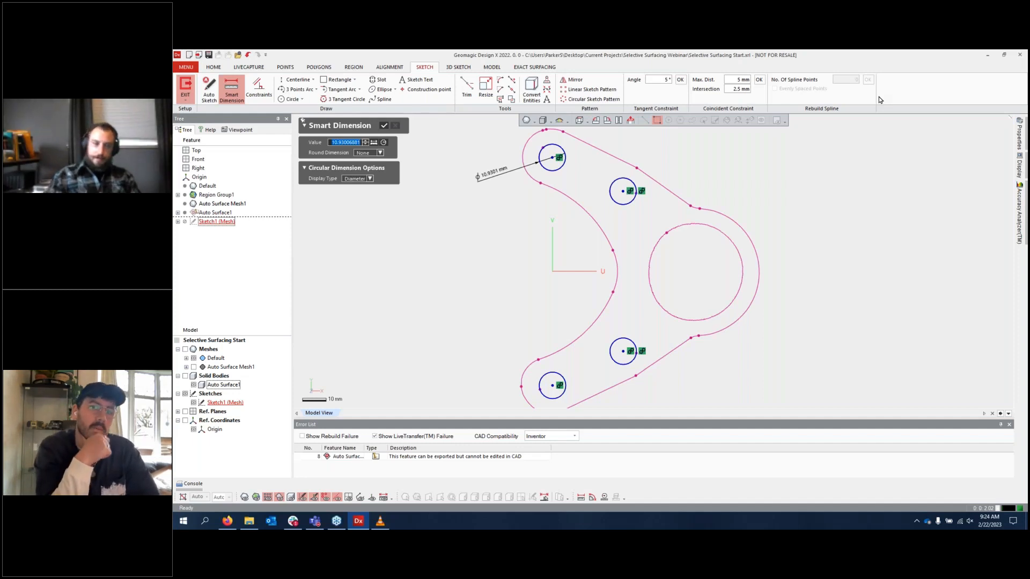
type("11")
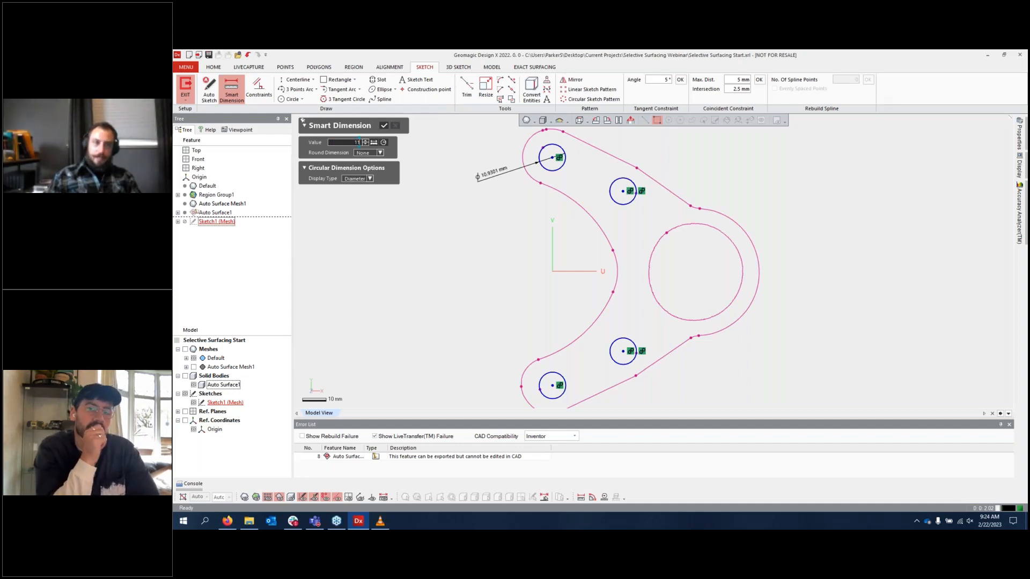
key("Return")
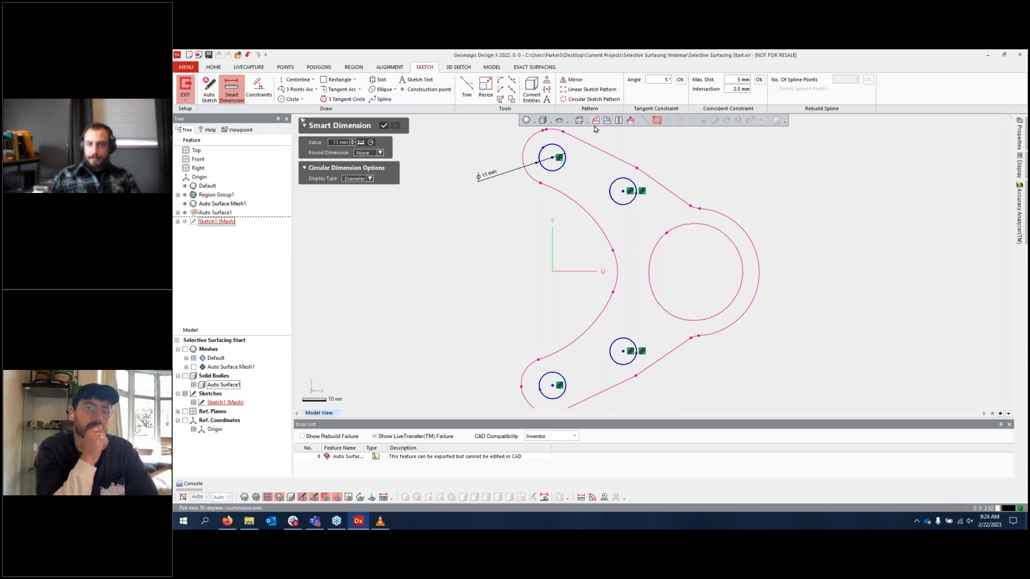
left_click(384, 125)
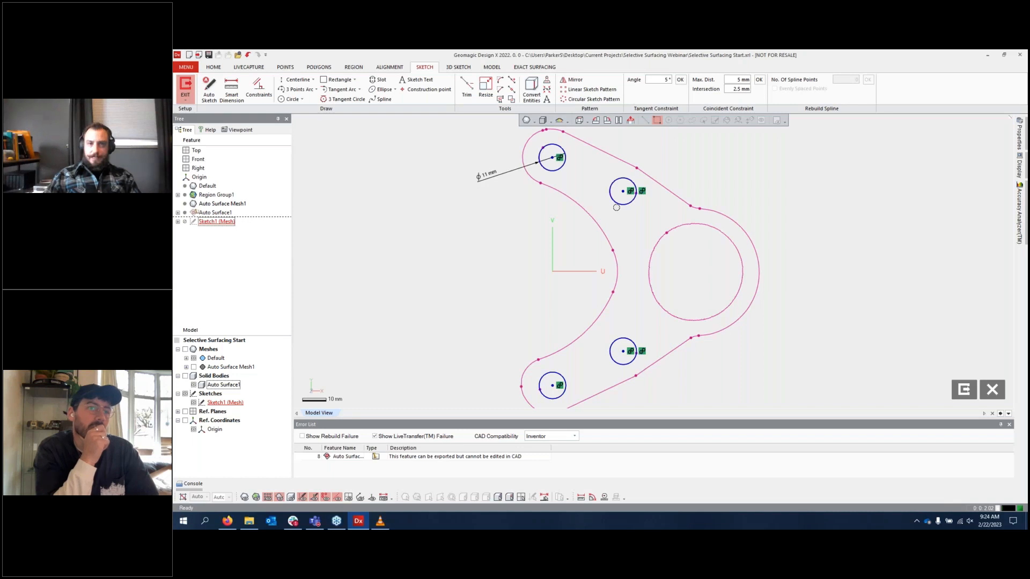
left_click(963, 392)
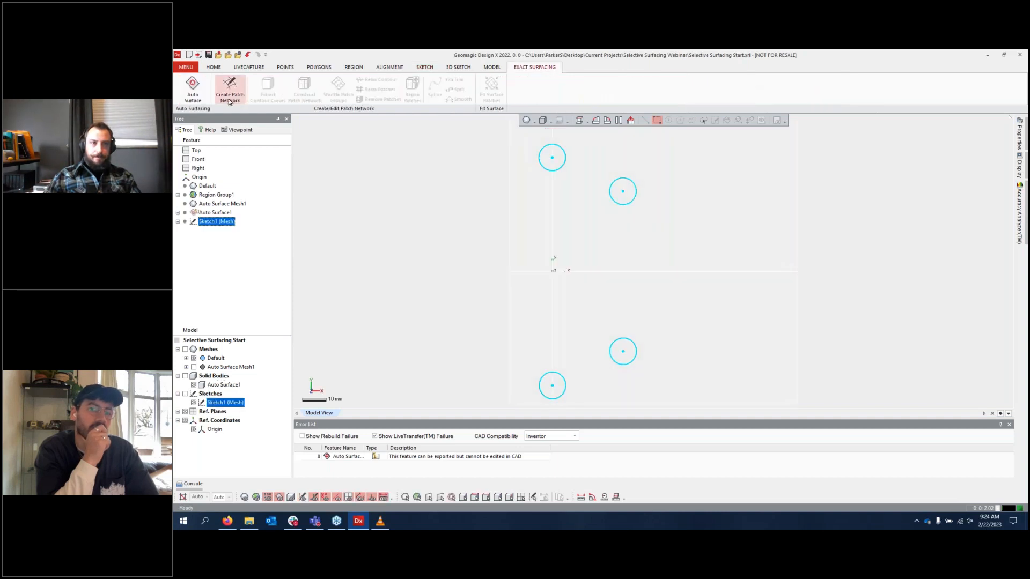
Step: Extrude the four sketched circles as a cut through the solid body, 60 mm in one direction and 125 mm in the opposite direction
left_click(213, 67)
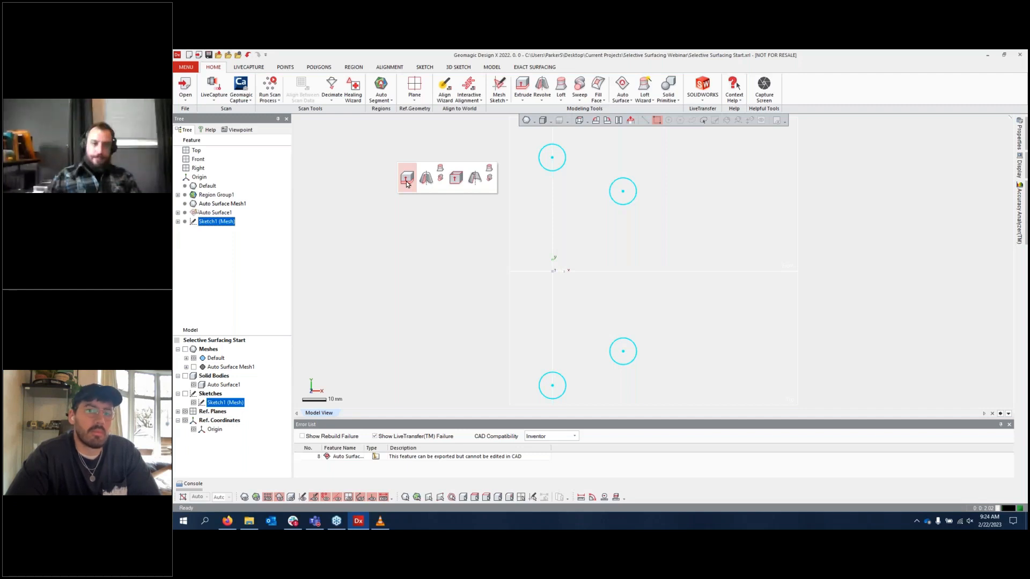
left_click(406, 184)
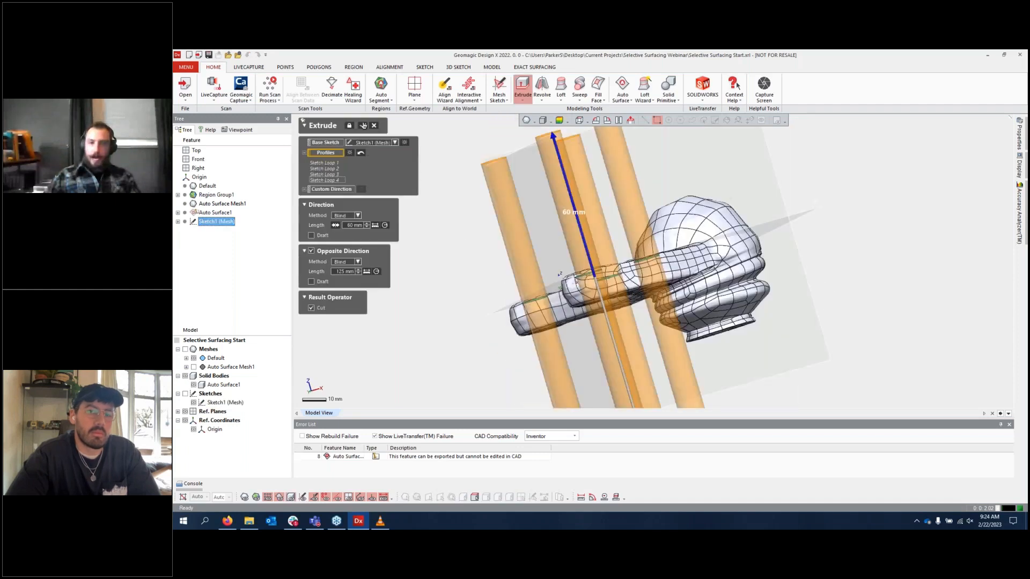
left_click(363, 126)
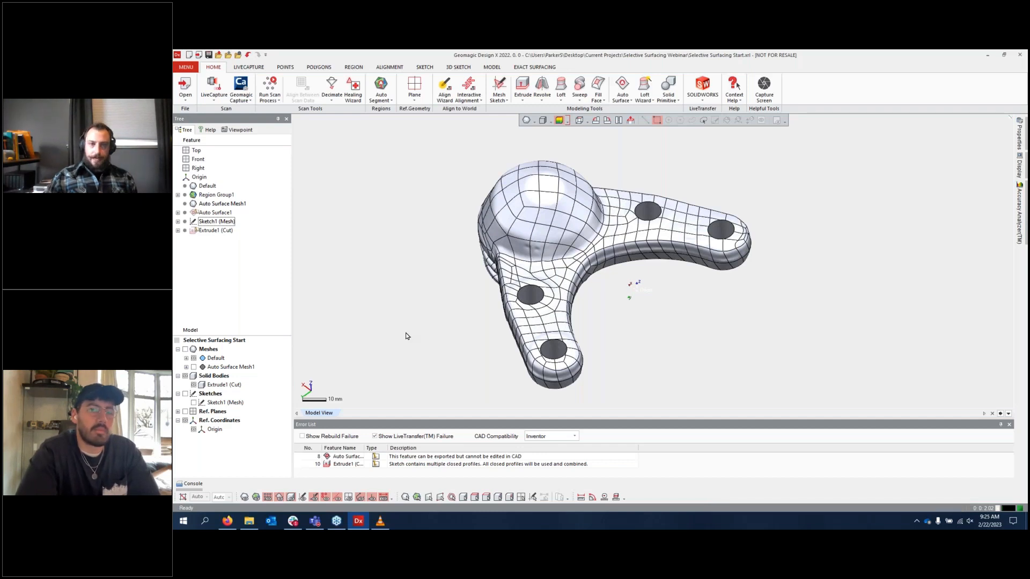
Step: Show the original mesh over the cut solid body and examine the threaded stud and the mounting holes
left_click(560, 120)
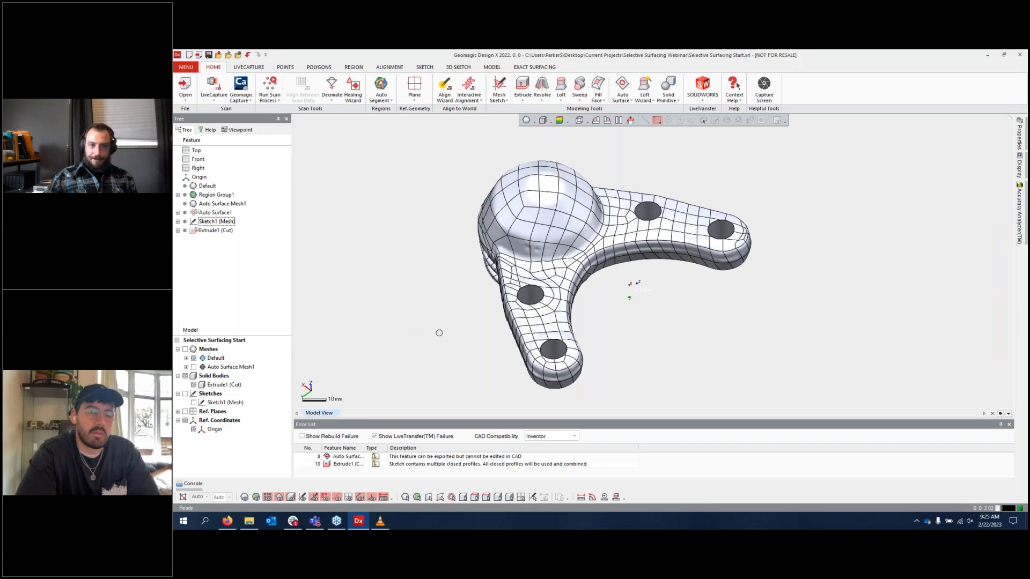
right_click_drag(439, 333, 475, 284)
key("ctrl+1")
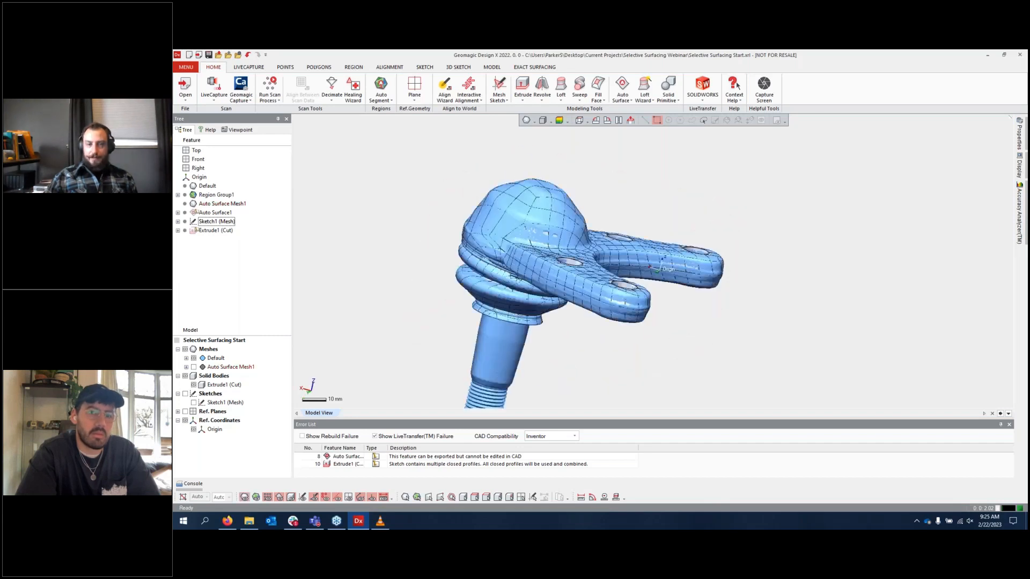
right_click_drag(506, 399, 568, 263, "ctrl")
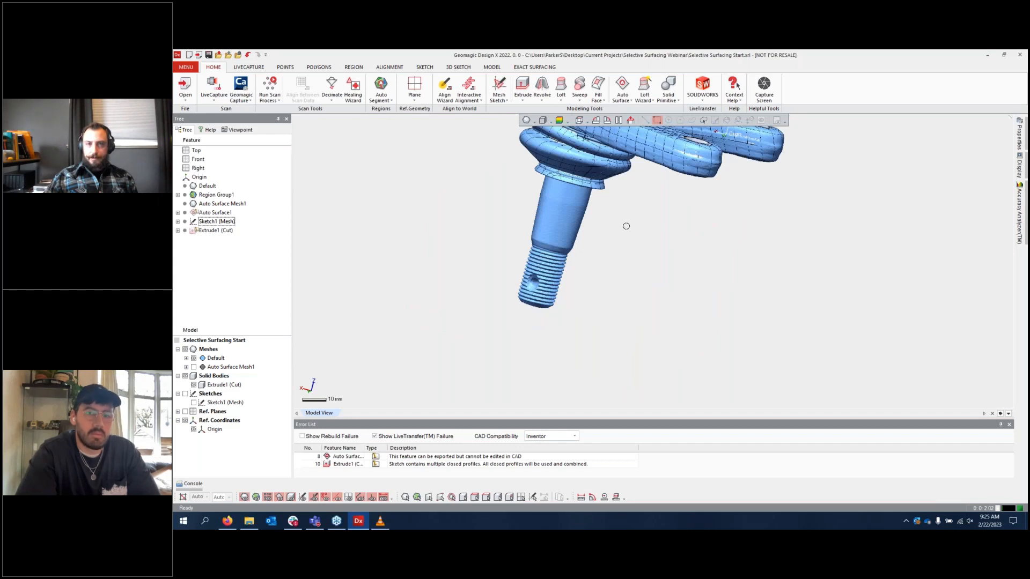
right_click_drag(625, 225, 510, 349, "ctrl")
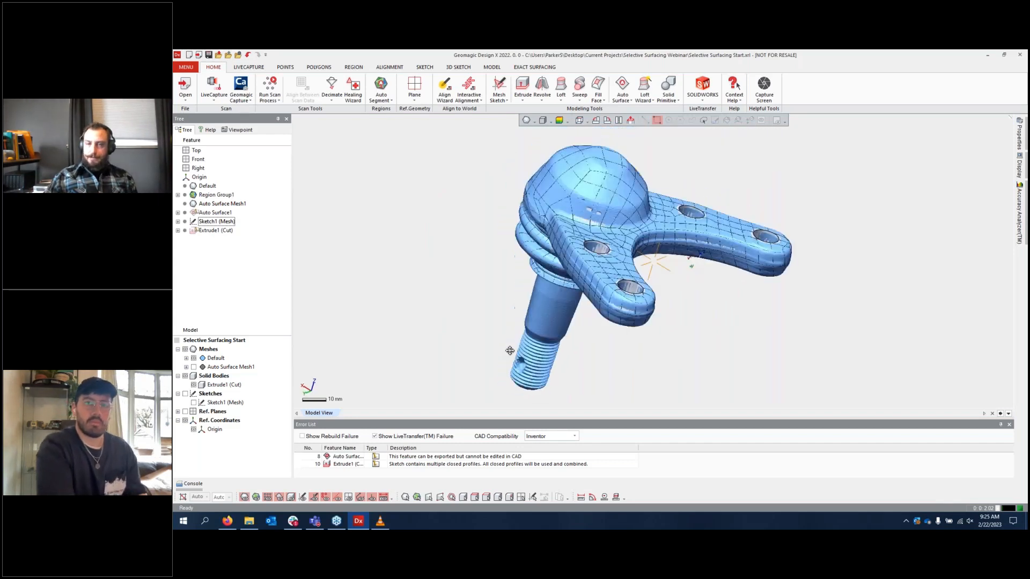